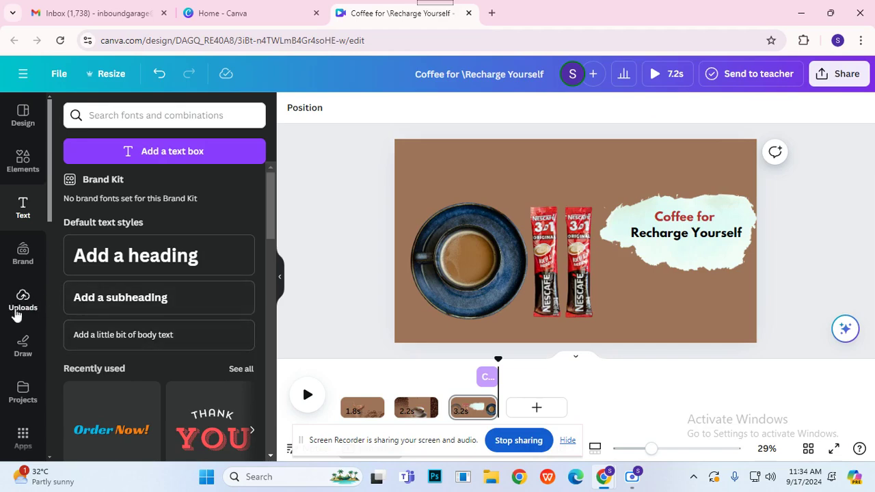
Add the uploaded audio screen-capture (1).mp3 to the timeline from the start of the video and preview the whole video
scroll(27, 301, down, 3)
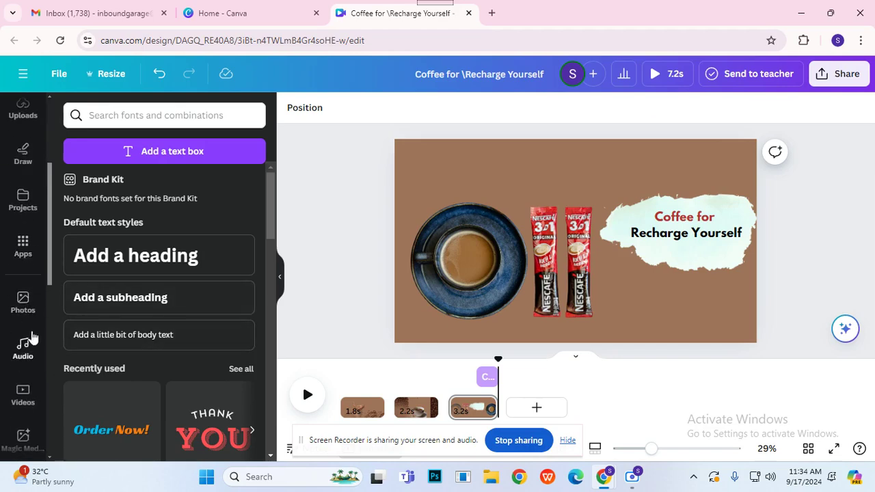
click(22, 349)
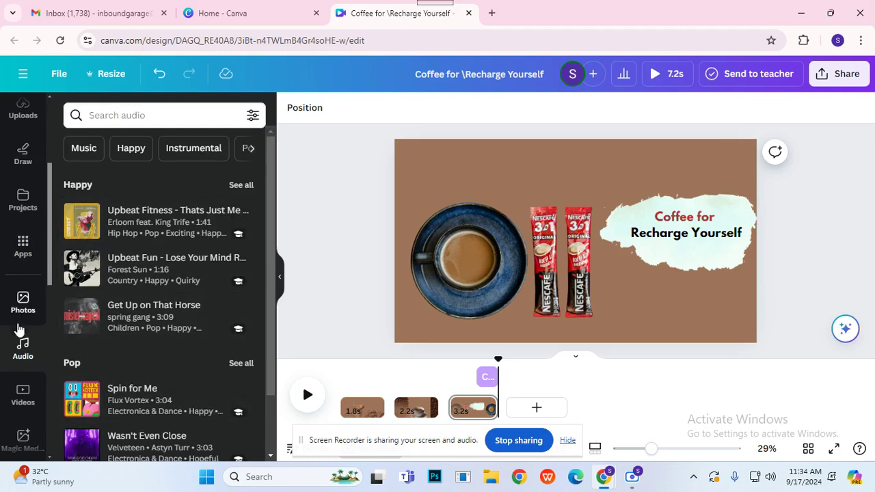
scroll(25, 363, up, 2)
click(24, 176)
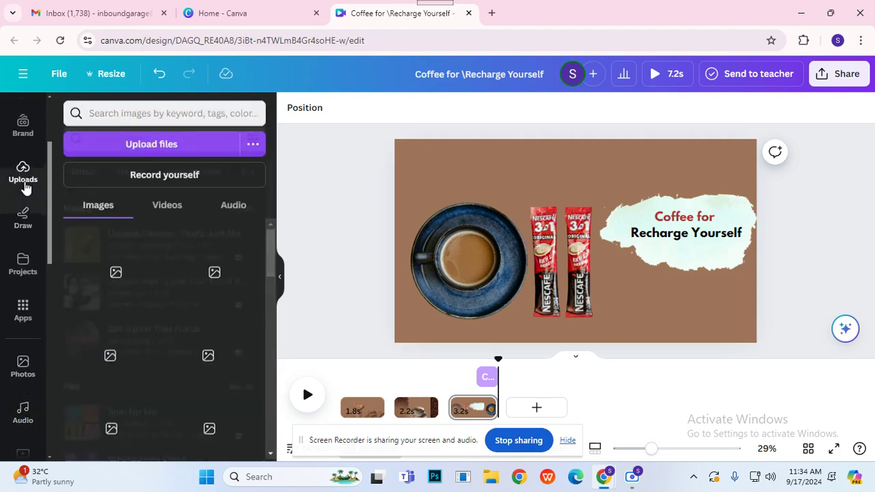
click(233, 207)
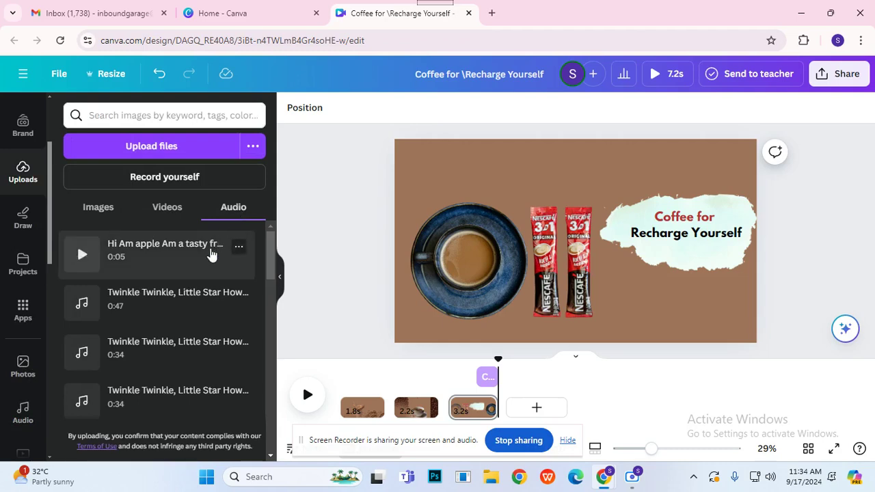
scroll(161, 277, down, 5)
scroll(161, 287, down, 6)
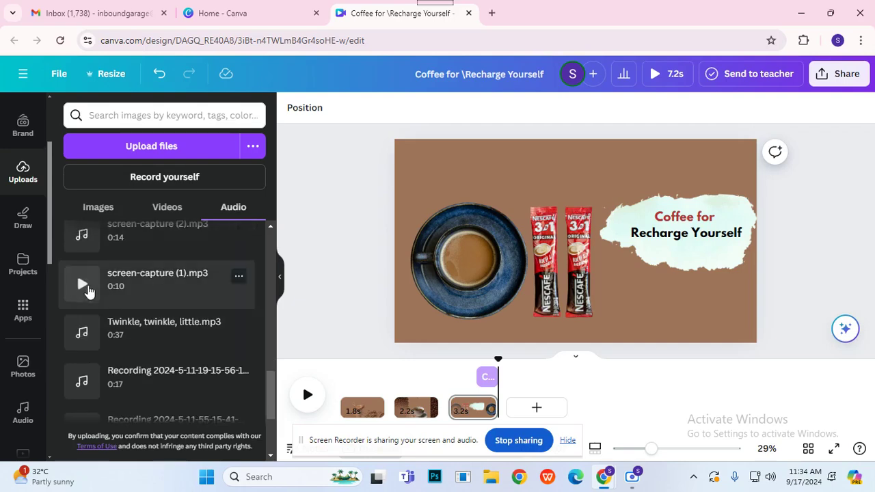
click(82, 285)
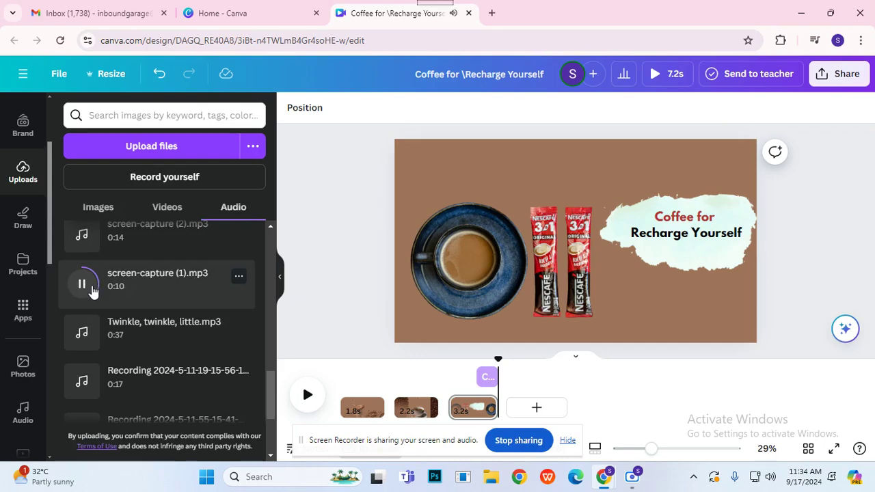
click(130, 296)
drag(490, 414, 331, 406)
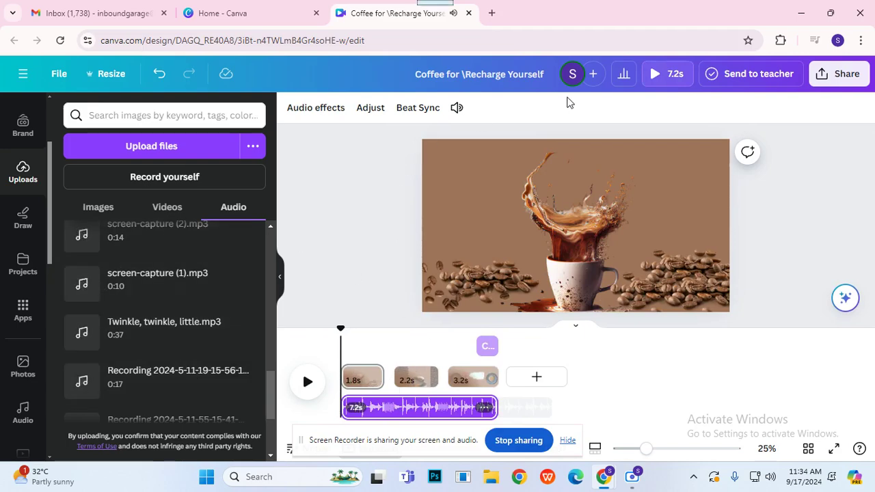
click(664, 75)
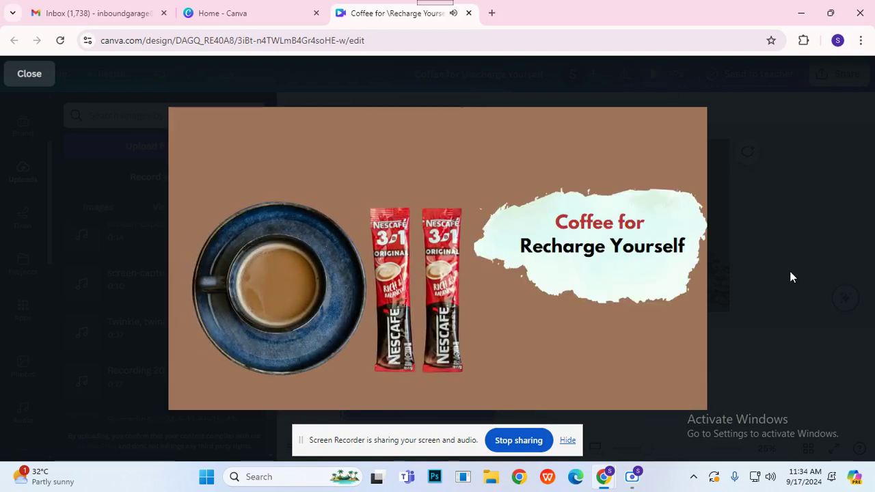
key(Escape)
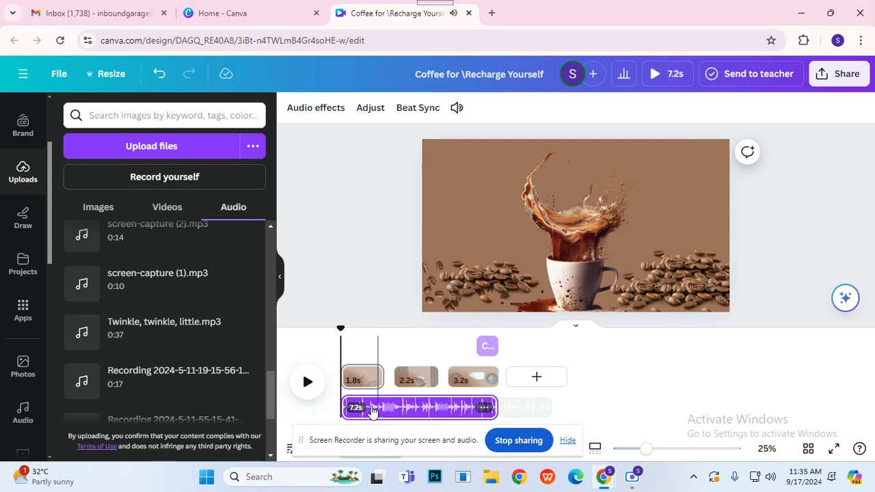
Apply a Dissolve transition between the first and second pages and a Circle Wipe between the second and third pages
click(396, 387)
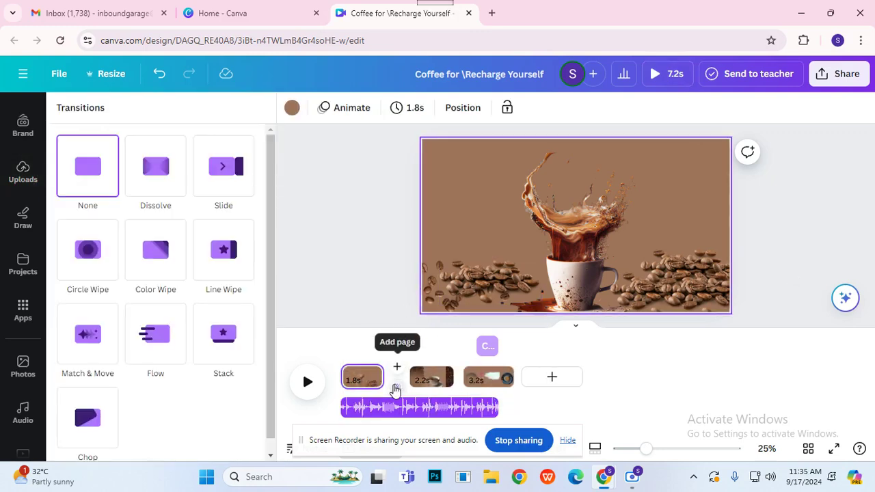
click(164, 183)
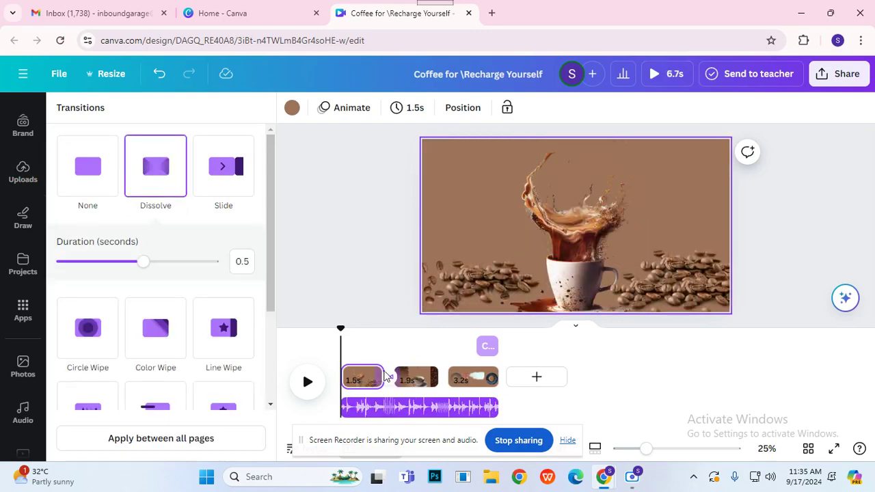
click(430, 380)
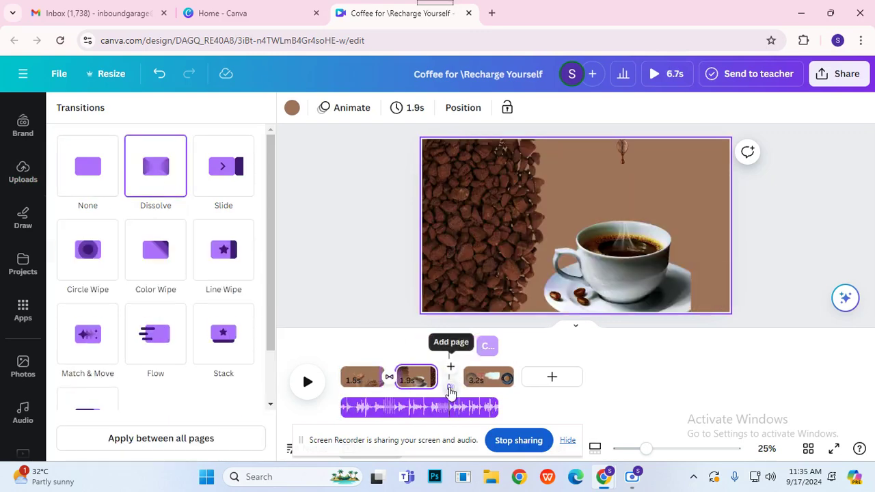
click(78, 254)
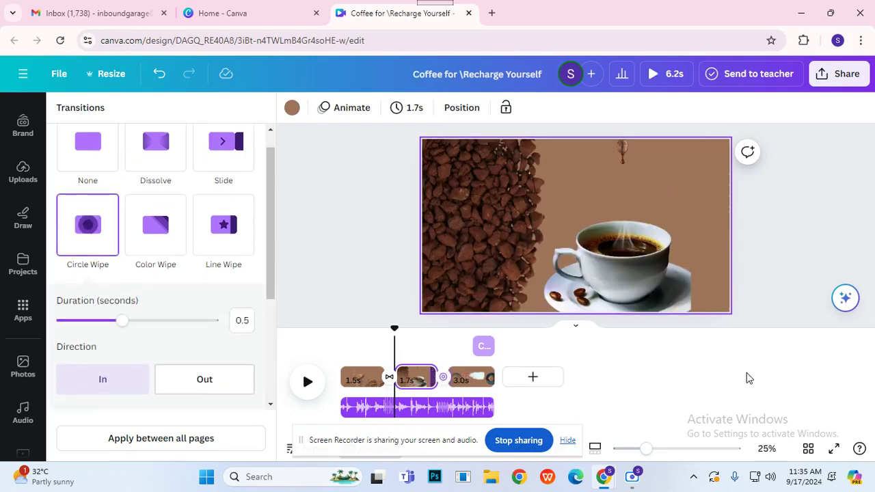
click(802, 296)
Go to the first page and examine the available text styles and font combinations, including the recently used ones
click(361, 402)
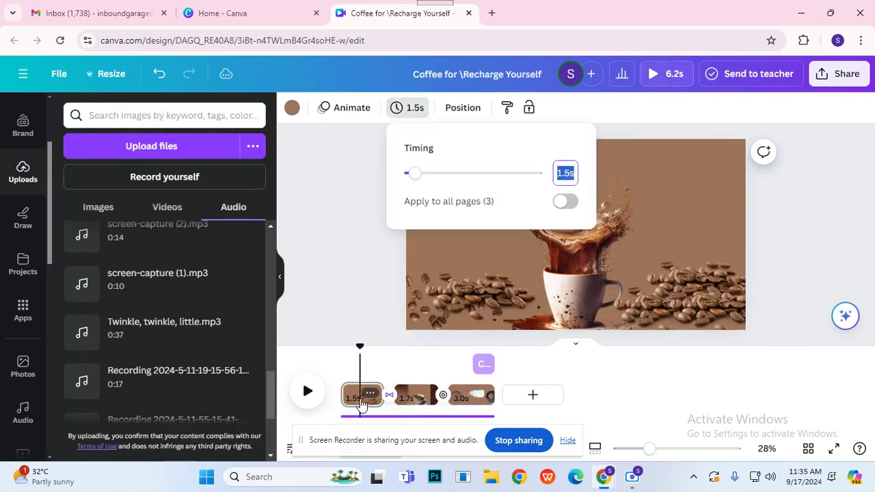
click(354, 226)
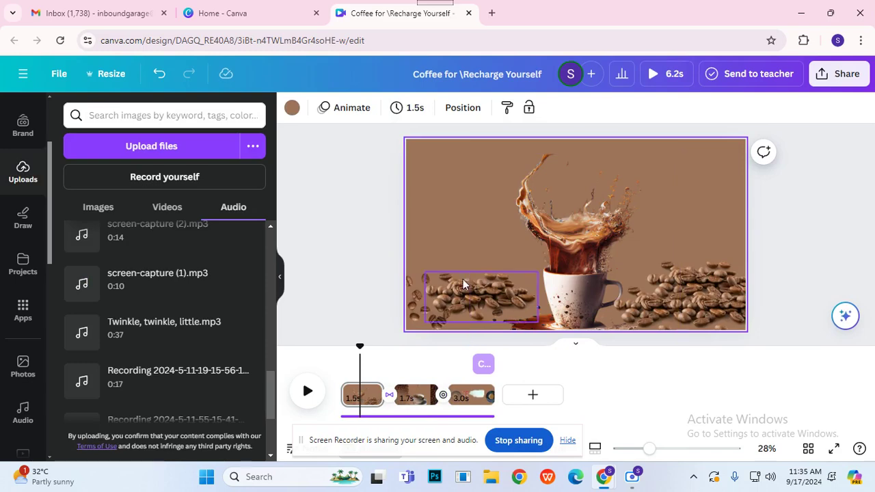
click(327, 209)
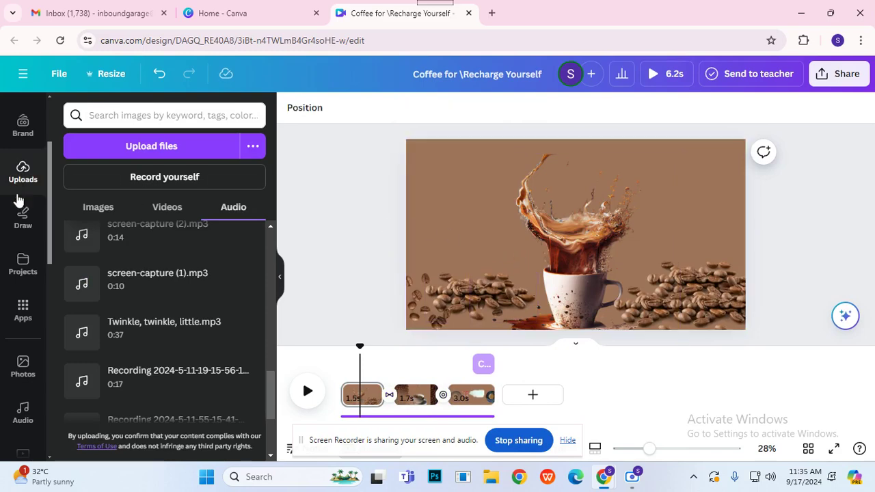
scroll(22, 301, up, 2)
click(22, 154)
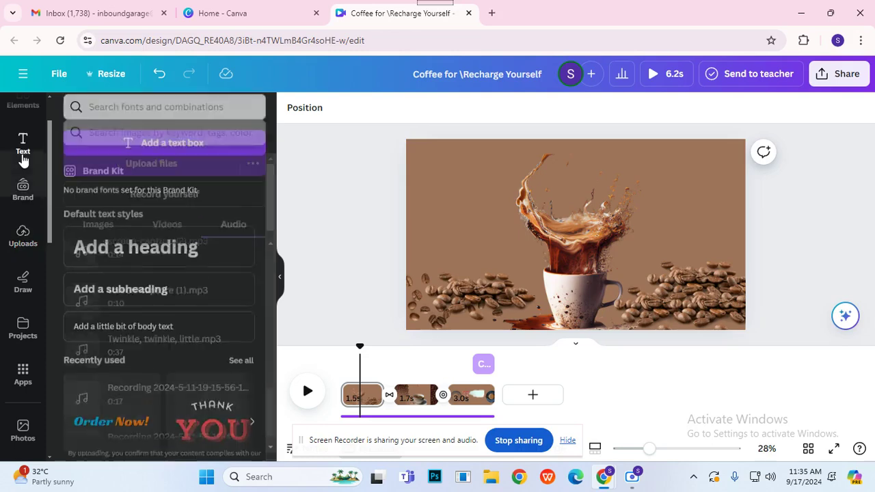
scroll(95, 297, down, 5)
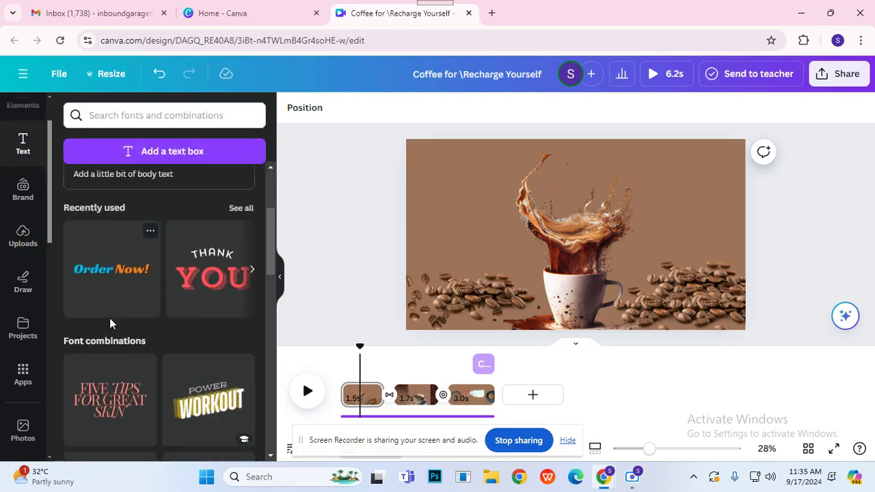
scroll(128, 332, up, 1)
scroll(130, 314, down, 3)
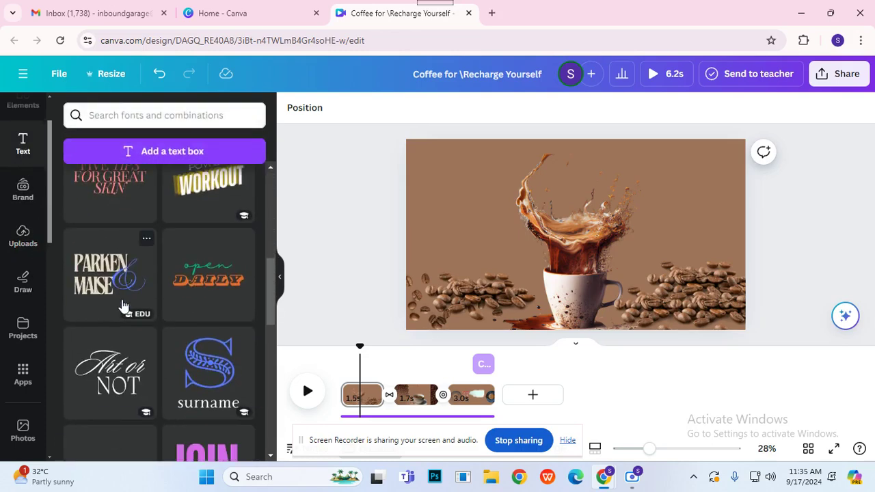
scroll(112, 289, down, 5)
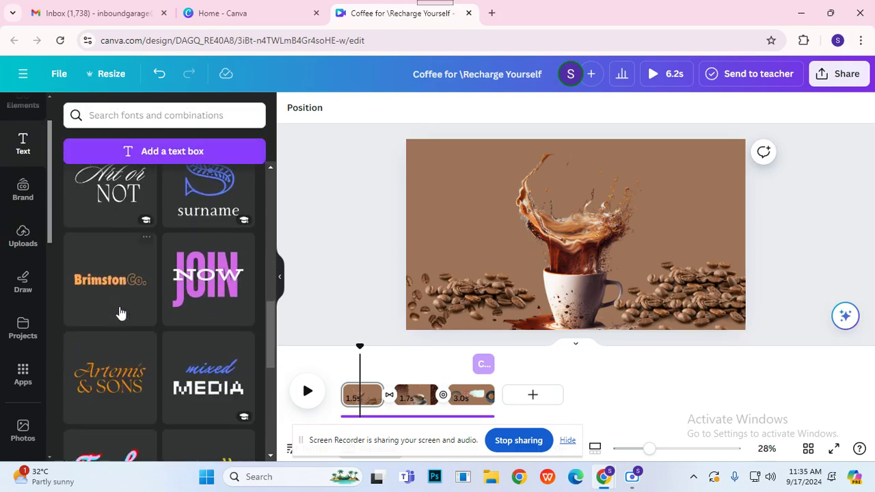
scroll(137, 327, down, 5)
scroll(158, 327, up, 2)
scroll(158, 326, up, 2)
scroll(22, 188, up, 1)
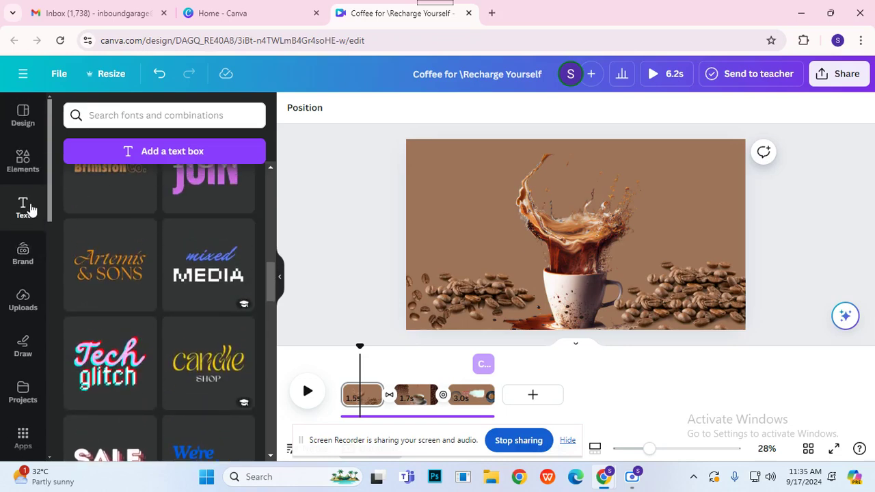
scroll(215, 225, up, 10)
scroll(225, 293, down, 3)
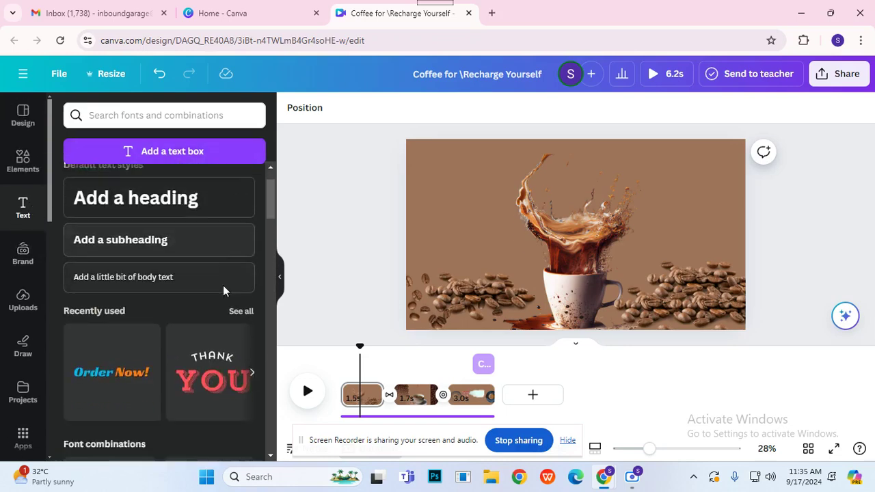
click(241, 240)
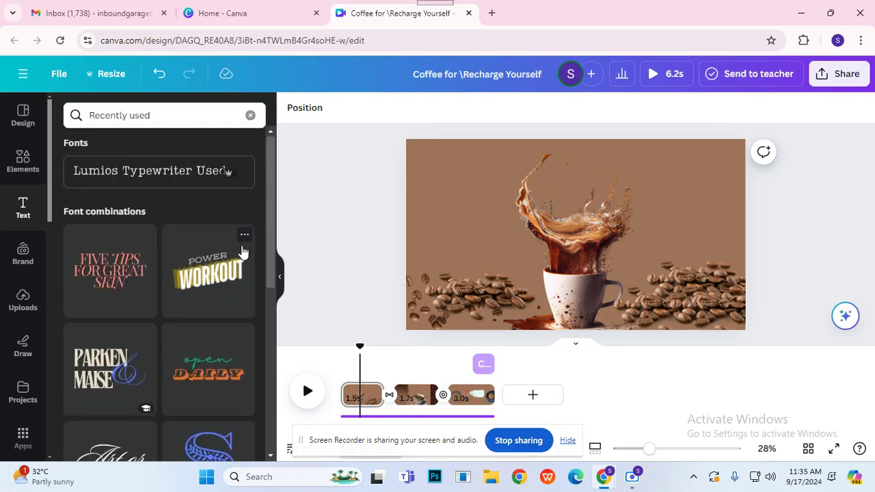
scroll(229, 251, down, 3)
scroll(228, 257, up, 3)
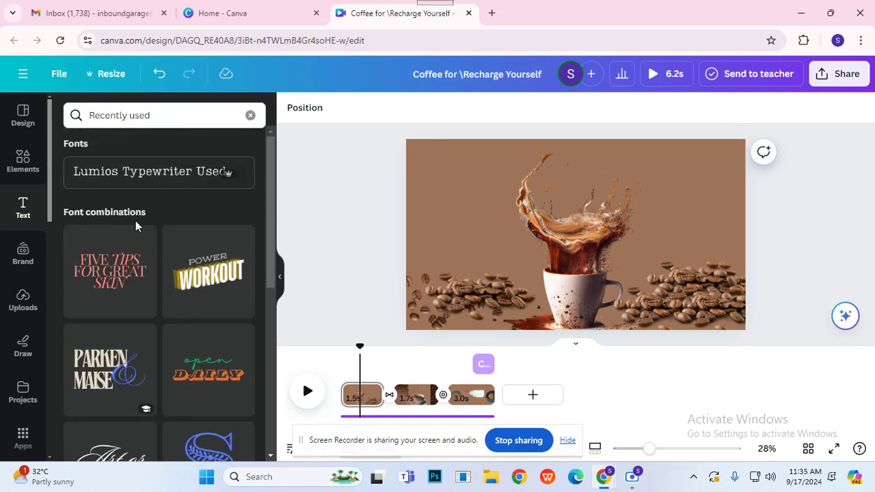
Add a subheading reading "Coffee for Refreshment" to the first page and place it along the page's upper edge, above the coffee splash
click(23, 206)
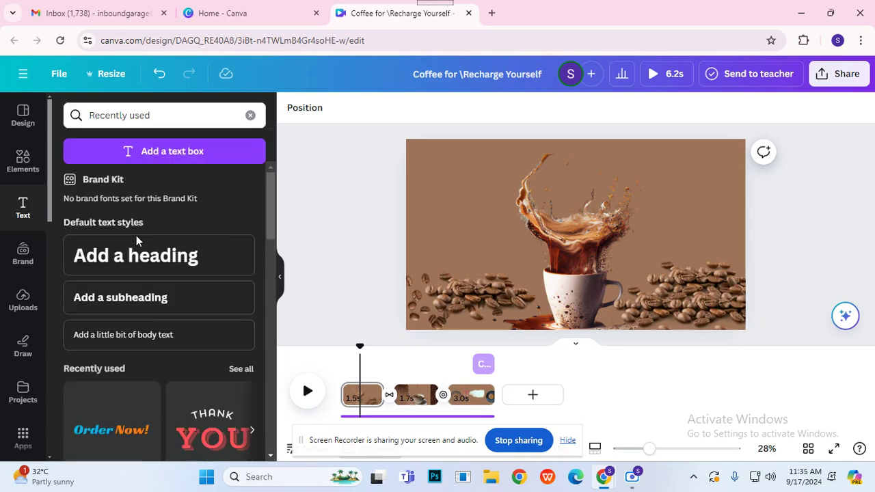
click(152, 309)
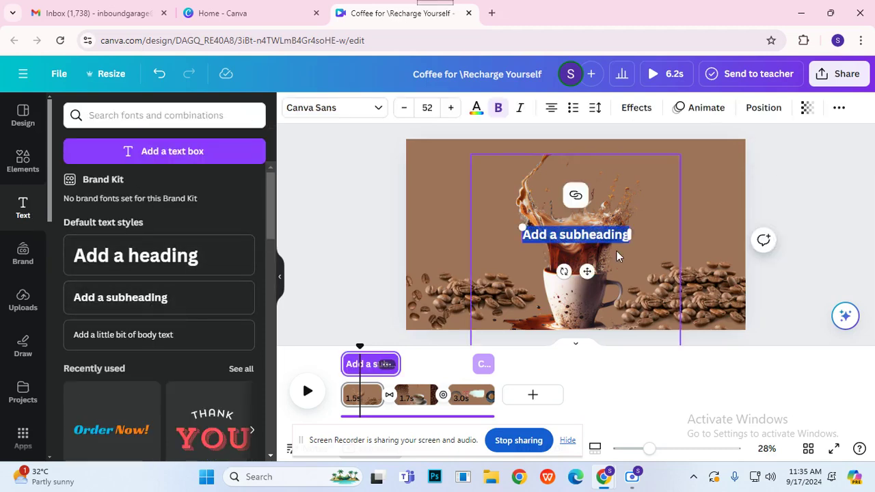
drag(654, 237, 589, 218)
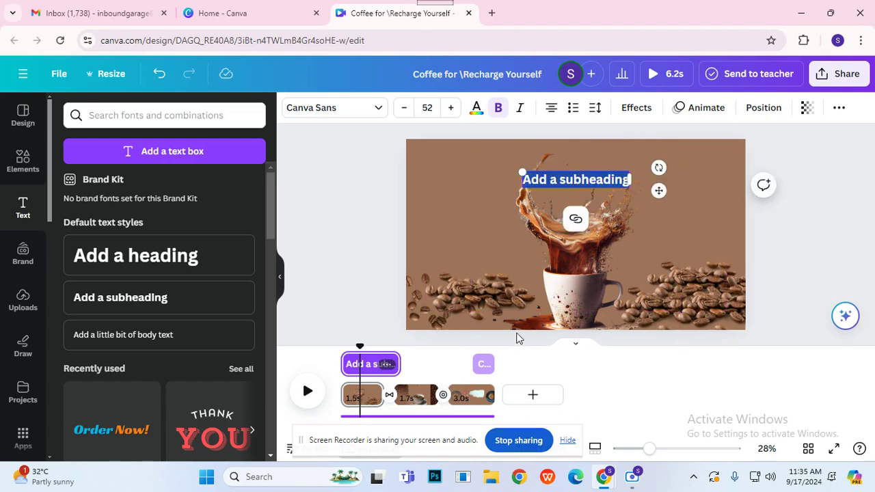
text(Coffe f)
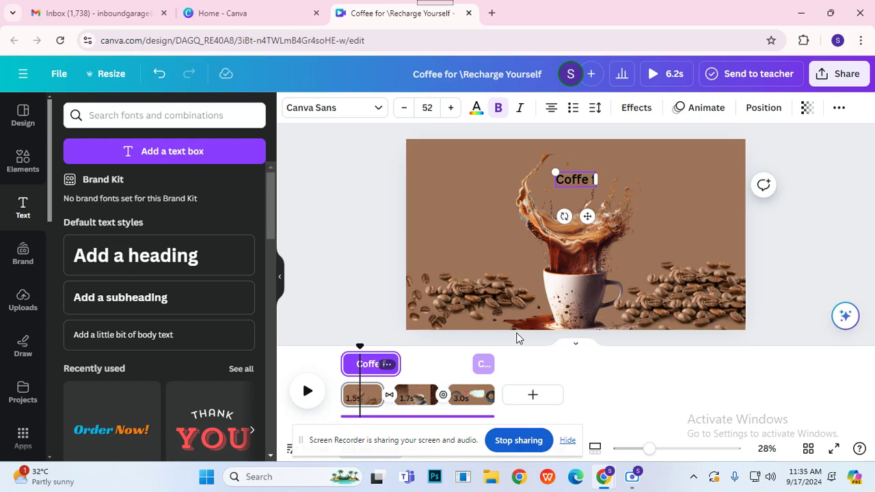
text(or Ref)
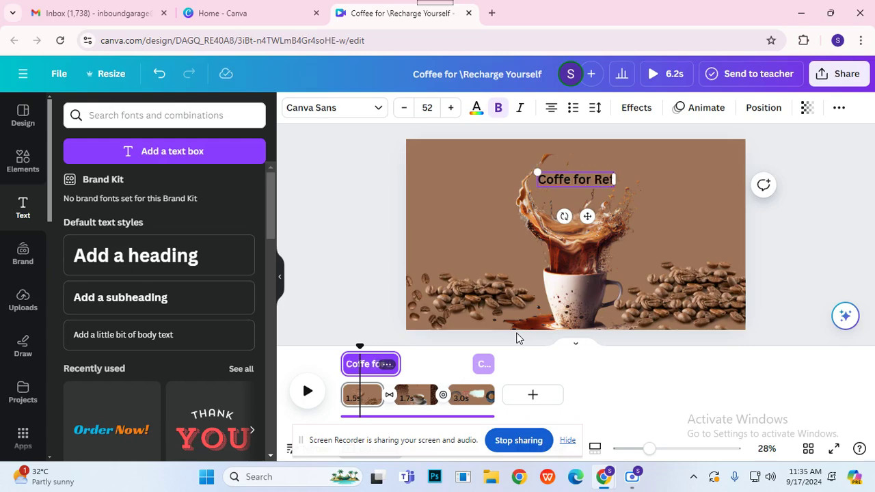
text(reshment)
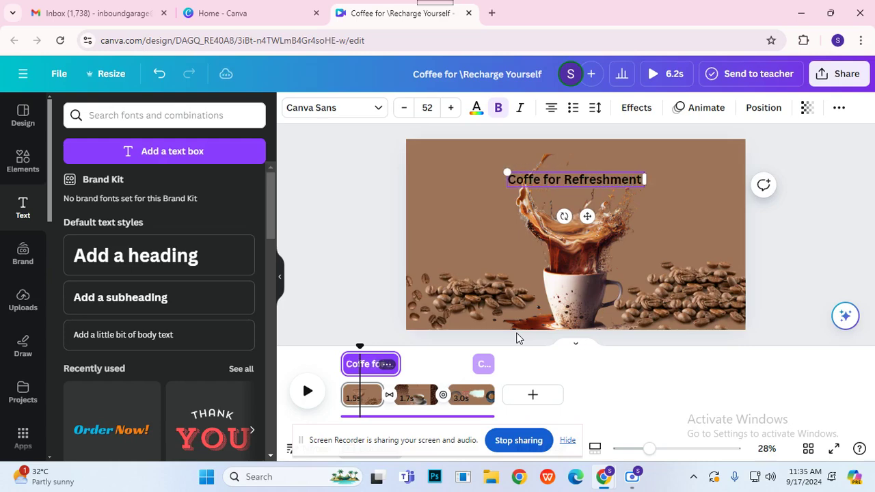
click(538, 181)
text(e)
click(791, 192)
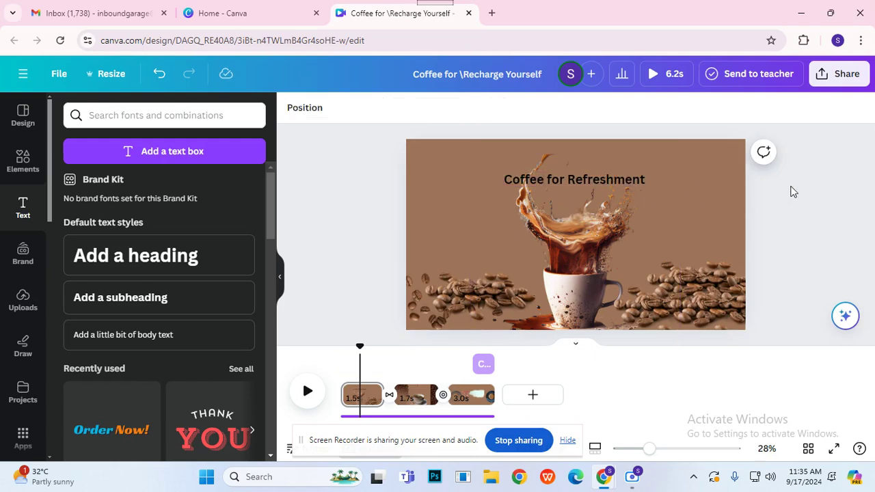
click(586, 182)
drag(572, 181, 574, 143)
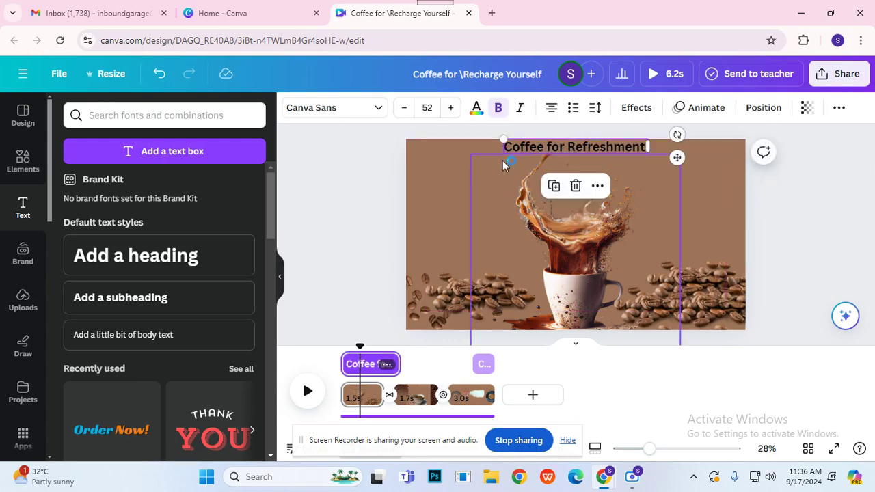
Color the "Coffee for Refreshment" text light beige, using the palest photo color from the coffee splash image
click(476, 111)
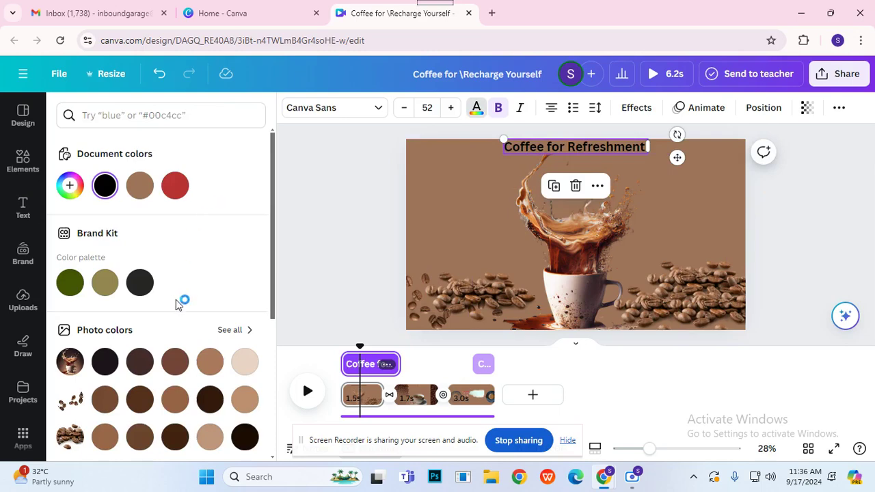
click(243, 366)
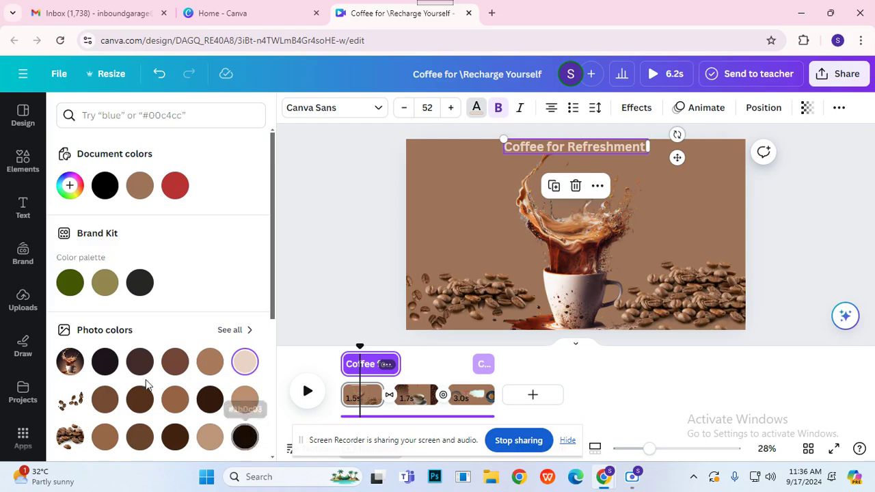
scroll(105, 369, down, 1)
scroll(144, 287, up, 1)
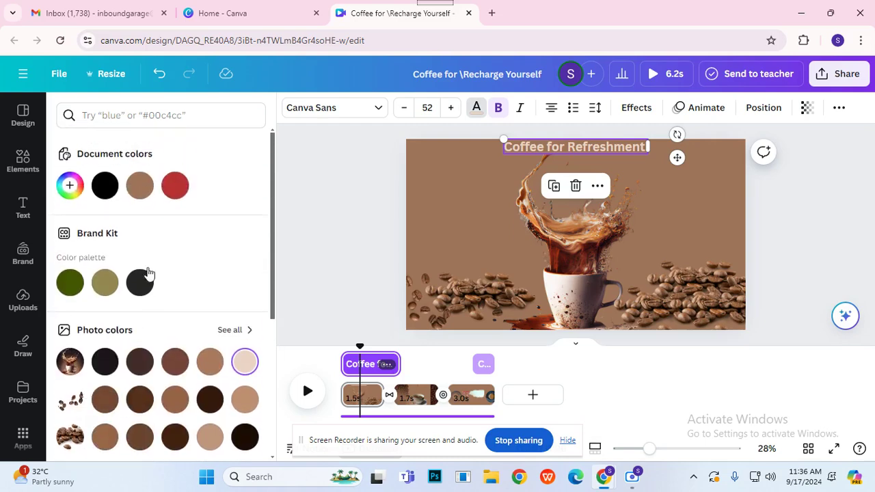
Try the red document color #b93233 on the "Coffee for Refreshment" text, going back to the palest photo color
click(179, 190)
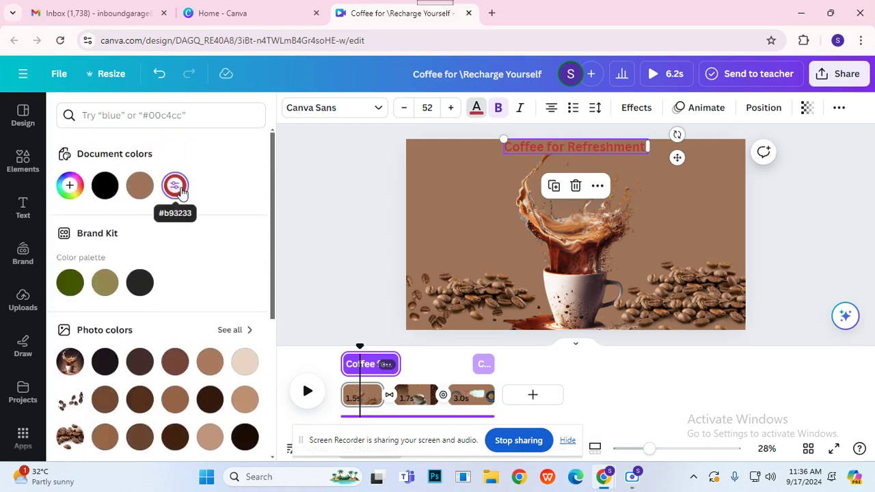
click(240, 364)
click(578, 153)
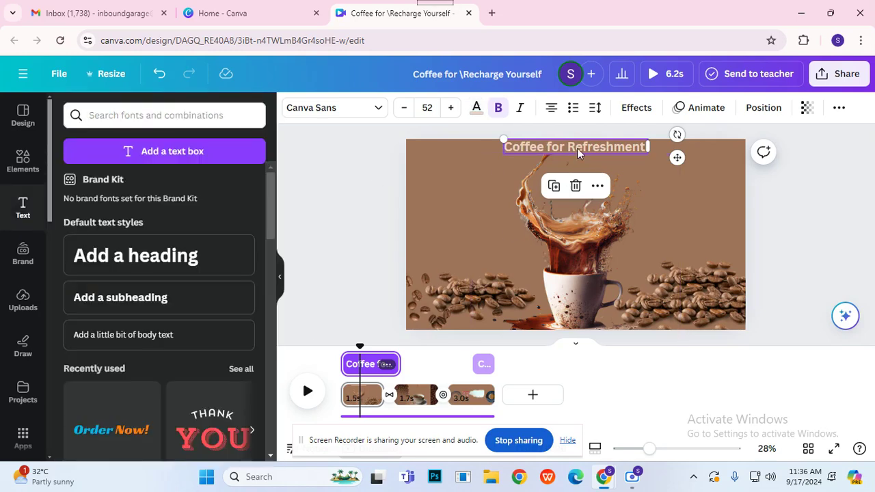
Reposition the "Coffee for Refreshment" text along the page's upper edge, slightly further right above the coffee splash
drag(578, 153, 580, 170)
click(867, 205)
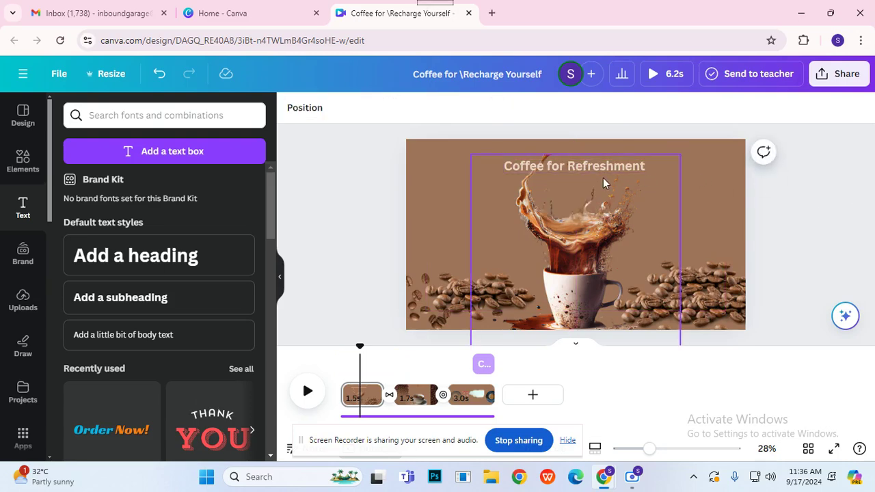
click(585, 168)
click(577, 164)
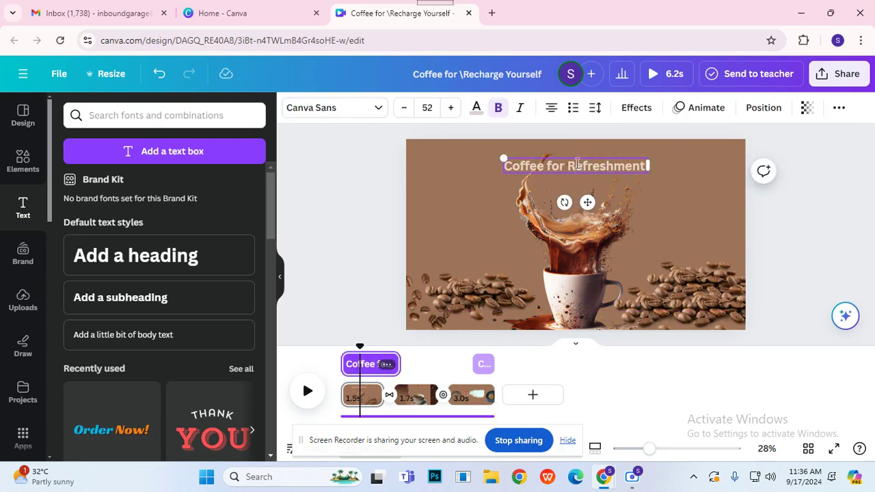
click(404, 182)
drag(569, 169, 580, 150)
Change the "Coffee for Refreshment" font to Roca One ExtraBold and keep the text at the page's upper edge
click(366, 112)
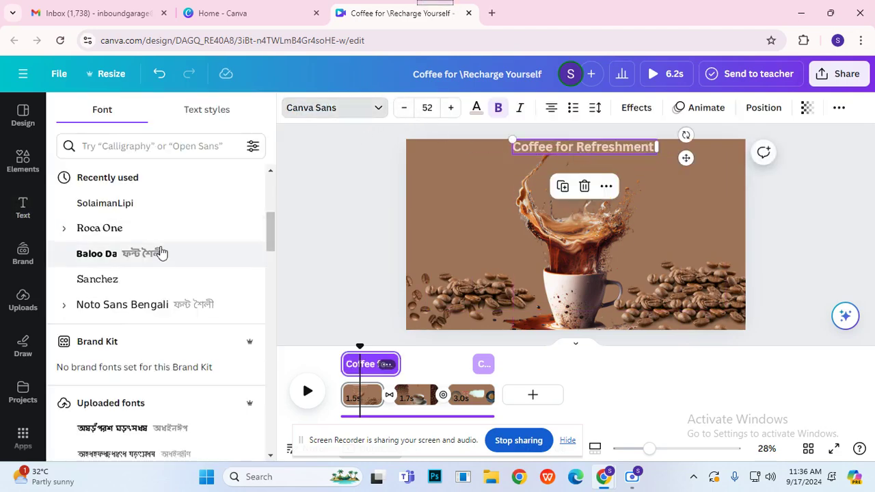
scroll(130, 280, down, 3)
scroll(128, 287, up, 3)
scroll(126, 301, down, 5)
scroll(127, 373, up, 5)
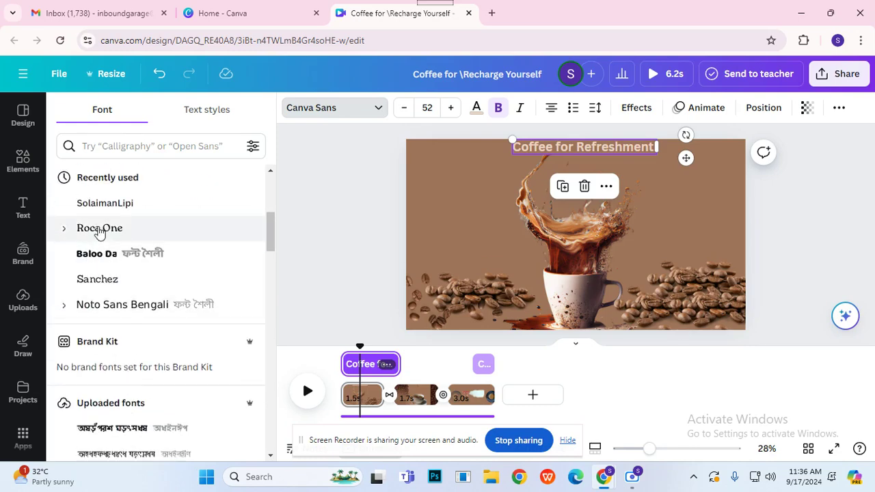
click(67, 230)
click(118, 359)
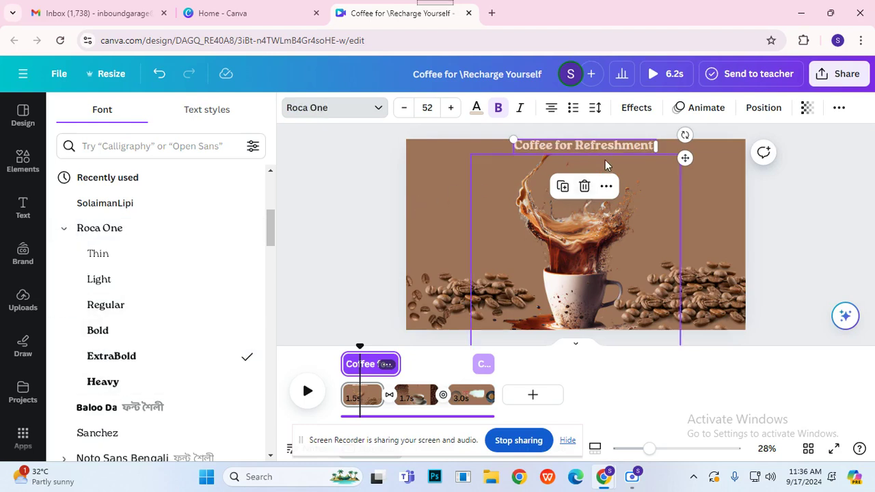
mouse_move(605, 156)
mouse_down()
mouse_move(596, 159)
mouse_move(602, 149)
mouse_up()
Create a custom animation path from the "Coffee for Refreshment" text straight down into the splash, and delay the text's start to near the first page's end
click(690, 110)
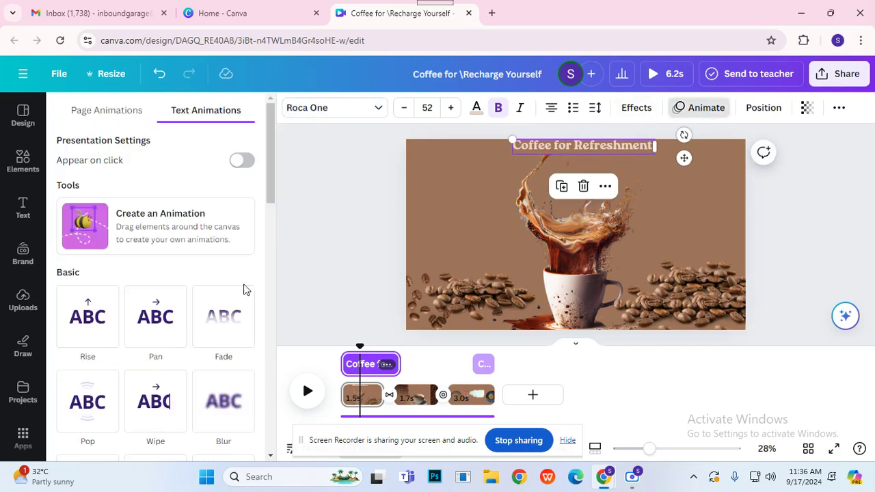
click(183, 231)
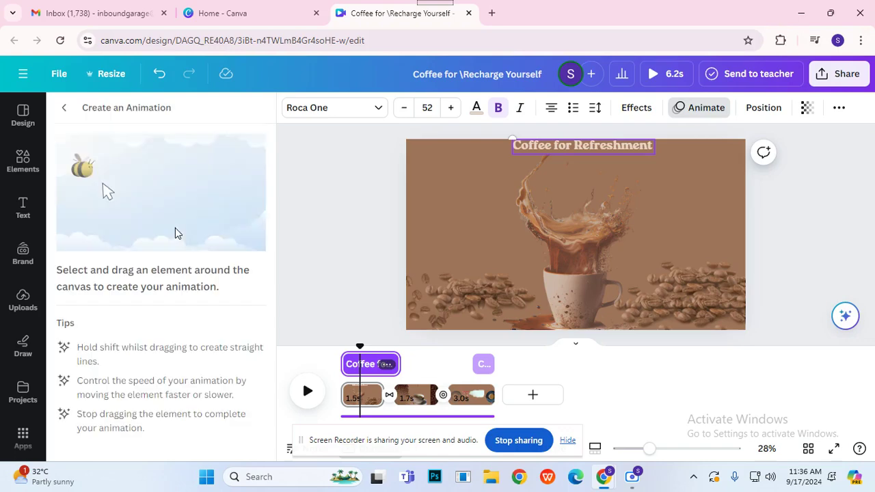
drag(591, 147, 586, 211)
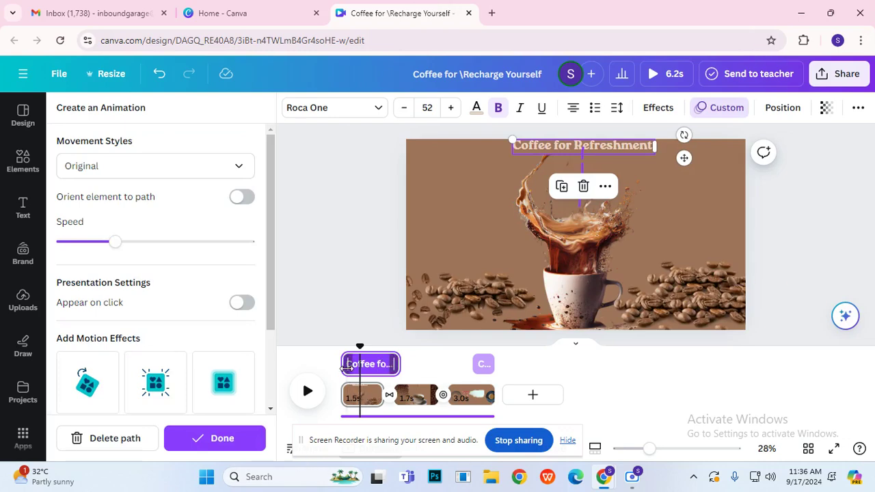
drag(347, 367, 365, 367)
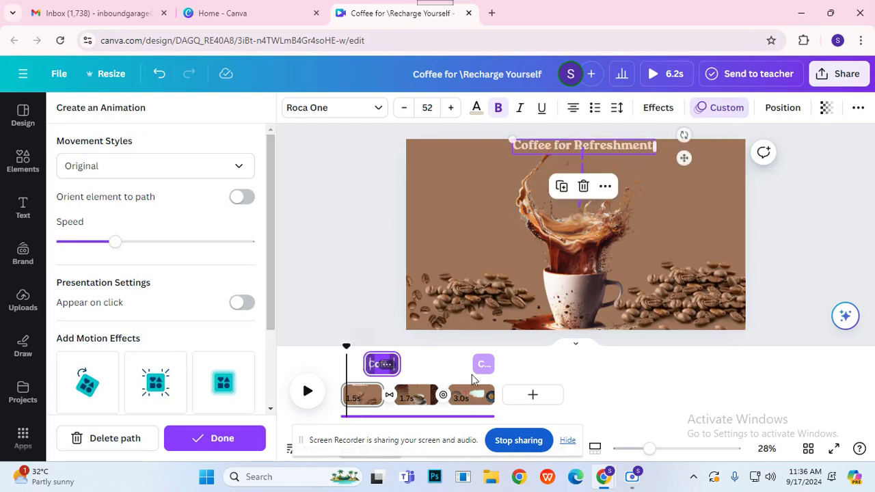
Add a subheading reading "Browse Your Brain" to the second page, above and to the right of the coffee cup
click(414, 400)
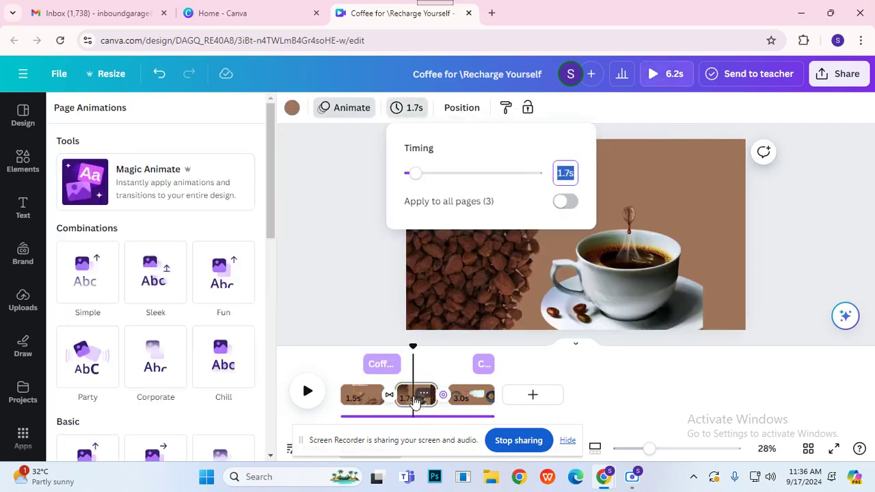
click(350, 251)
click(23, 209)
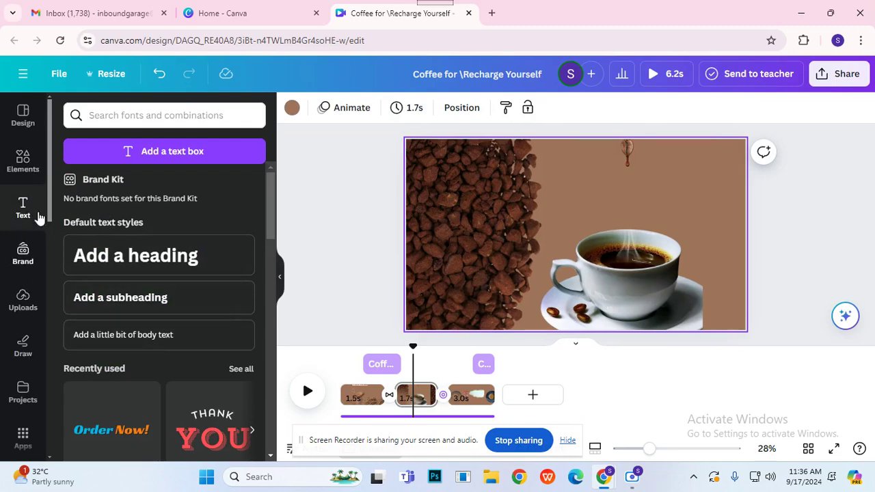
click(198, 306)
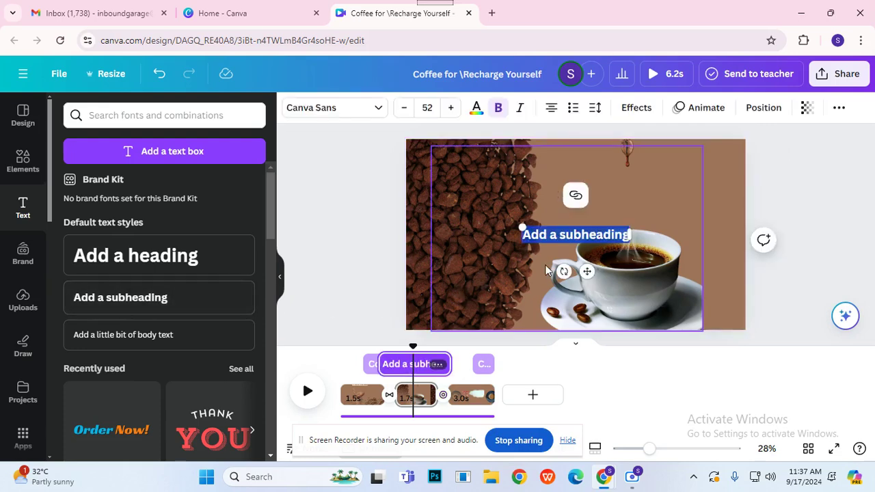
drag(588, 269, 708, 236)
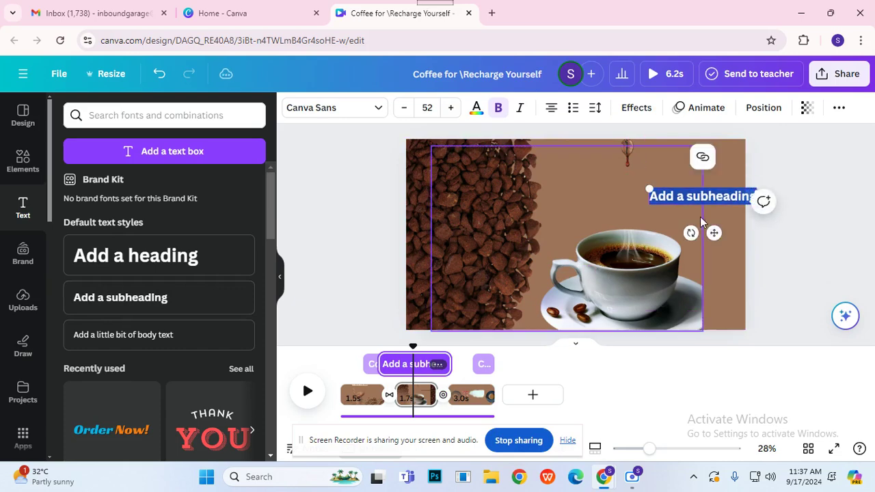
text(Brow)
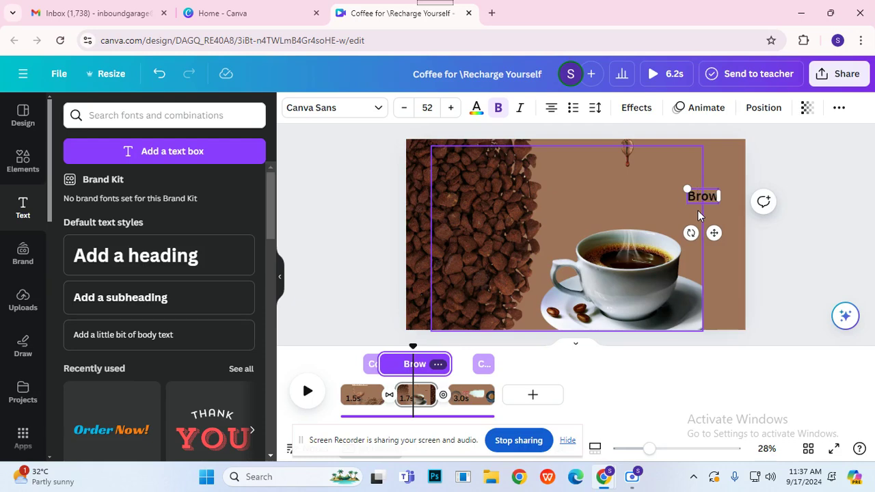
text(se)
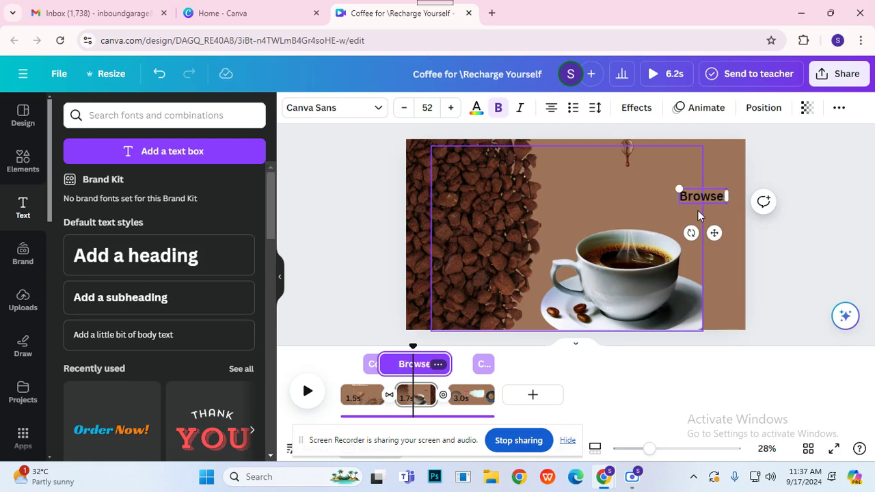
text( Your Brain)
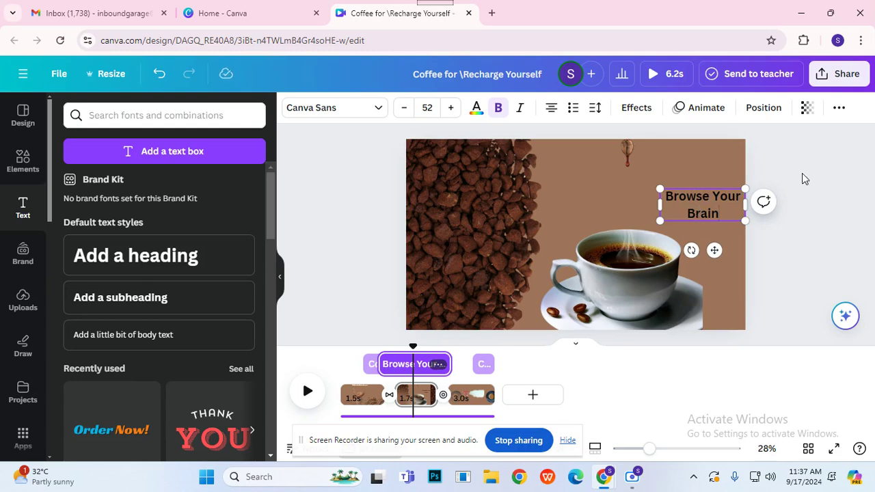
Cycle the "Browse Your Brain" text's alignment back to centered and move the text slightly higher beside the coffee drop
click(772, 214)
click(709, 213)
click(555, 116)
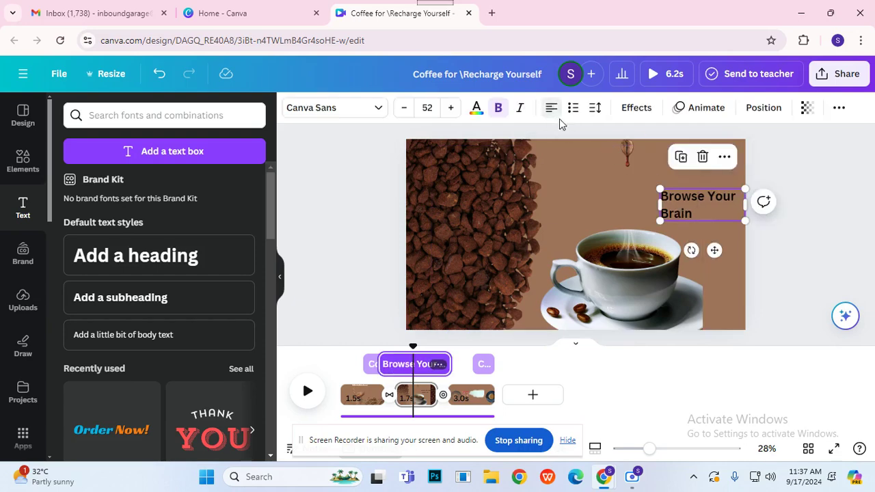
click(552, 110)
click(555, 112)
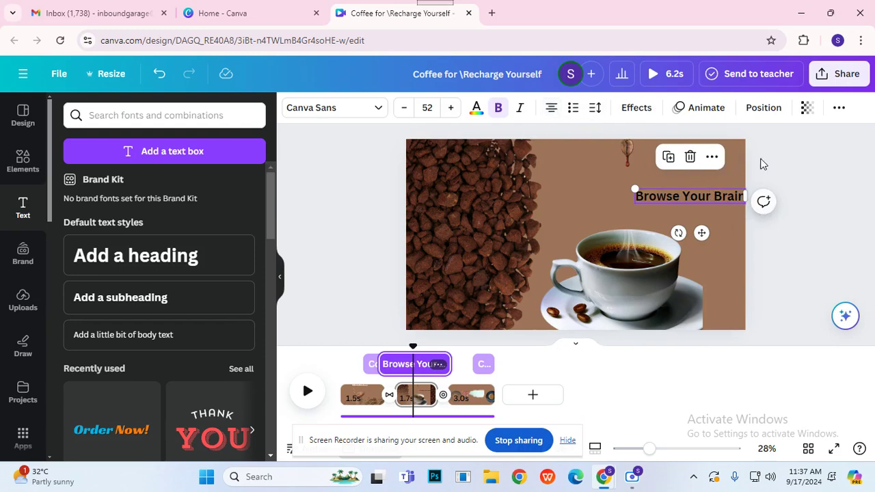
mouse_move(717, 200)
mouse_down()
mouse_move(707, 186)
mouse_move(731, 181)
mouse_move(711, 191)
mouse_up()
Apply the Drift animation to the "Browse Your Brain" text with its direction set to left
click(699, 107)
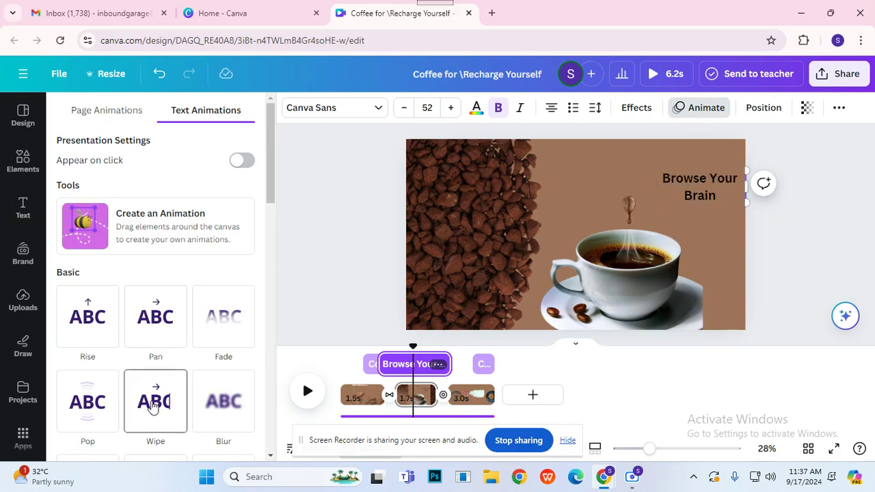
scroll(152, 406, down, 2)
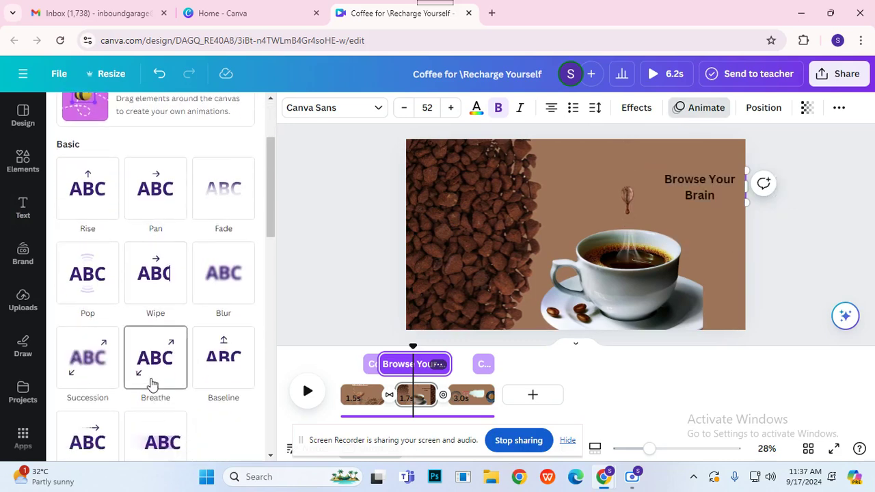
scroll(152, 384, down, 1)
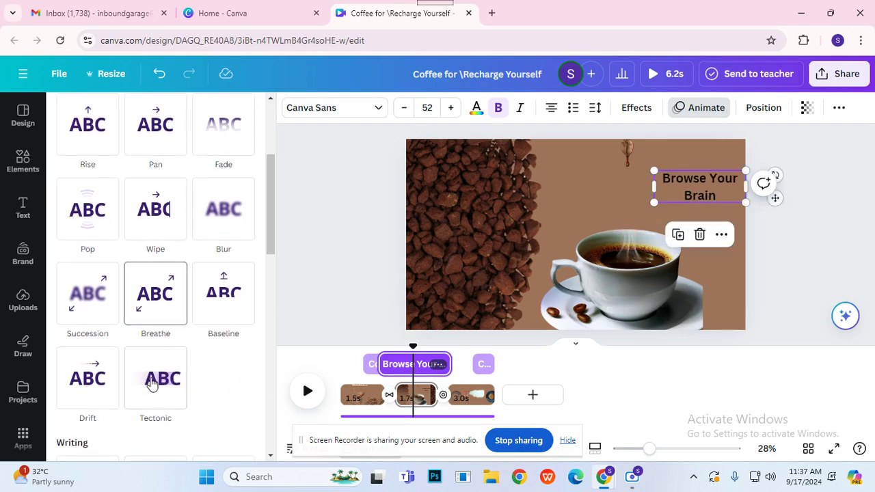
click(89, 384)
scroll(109, 402, down, 1)
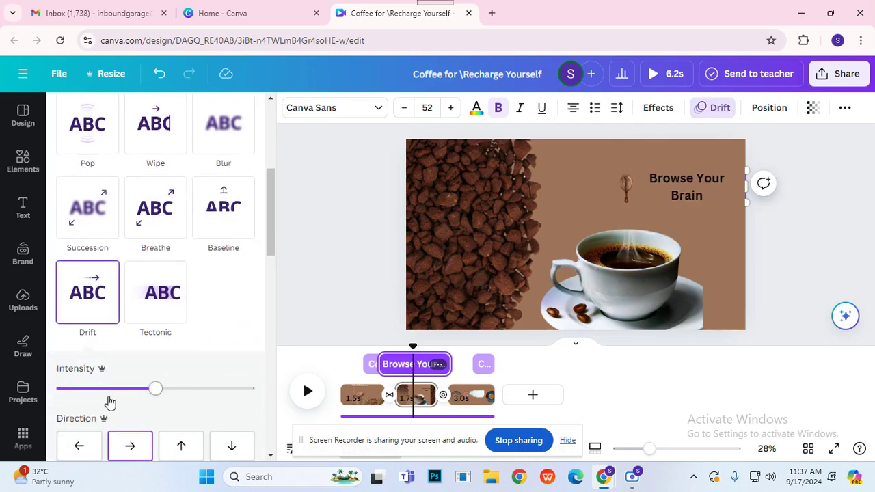
click(80, 444)
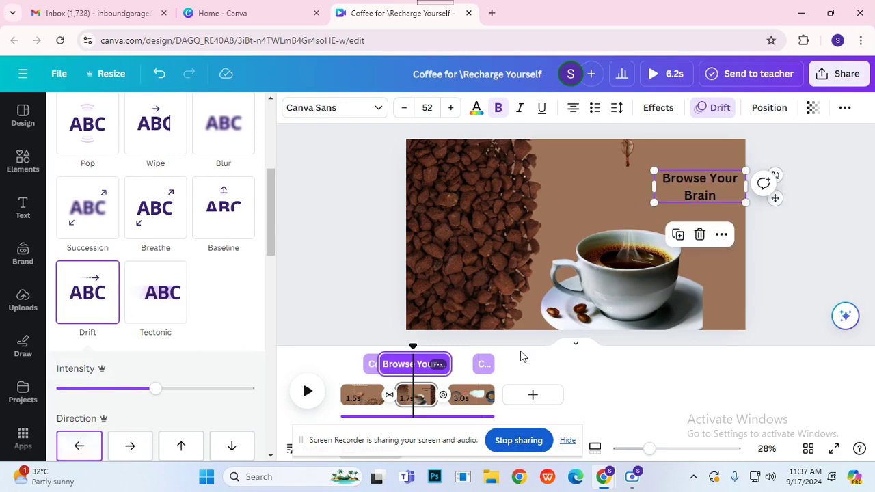
Color the "Browse Your Brain" text light grey, using the palest photo color from the coffee cup image
click(480, 112)
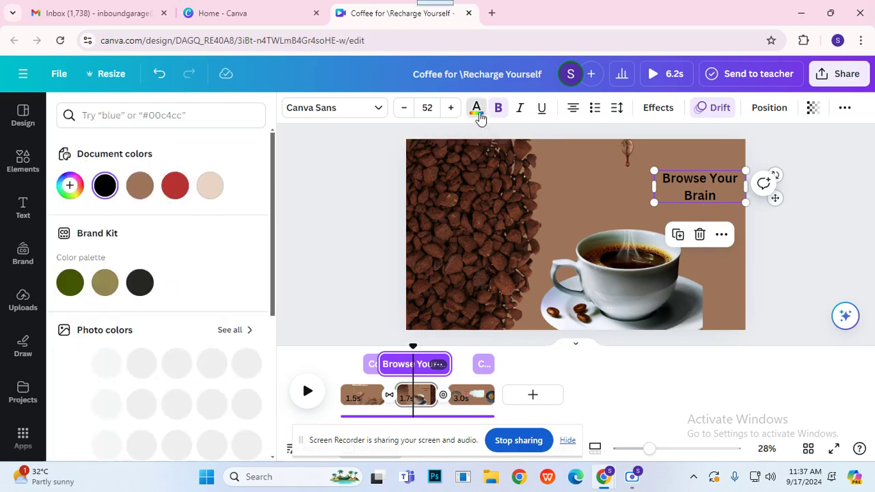
scroll(150, 287, down, 1)
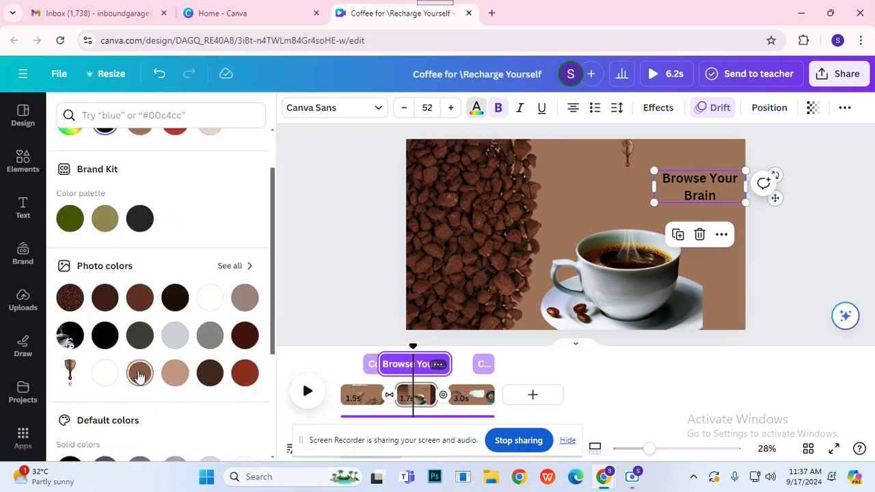
click(176, 341)
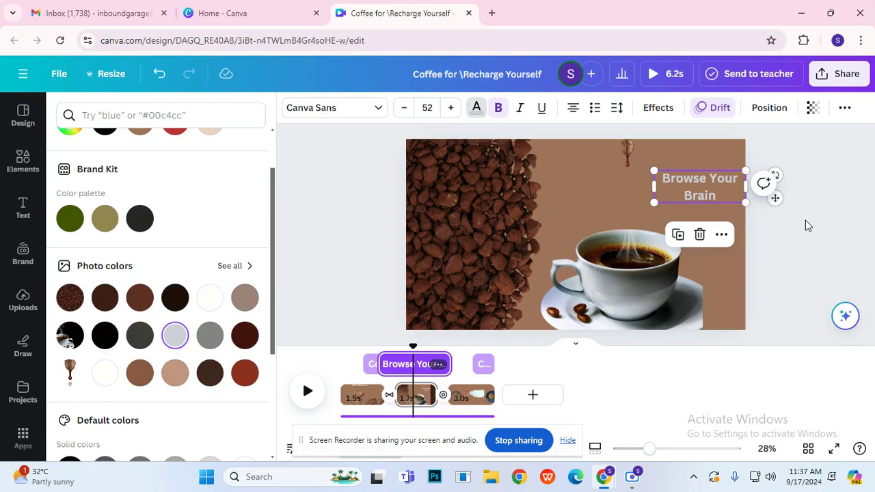
key(Escape)
key(Escape)
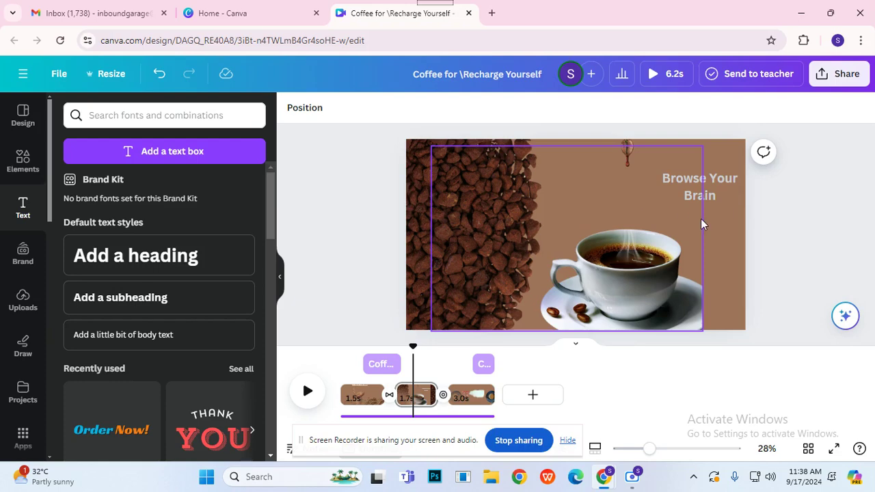
Enlarge the "Browse Your Brain" text slightly by its corner and deselect it
click(682, 203)
drag(654, 204, 649, 209)
click(792, 243)
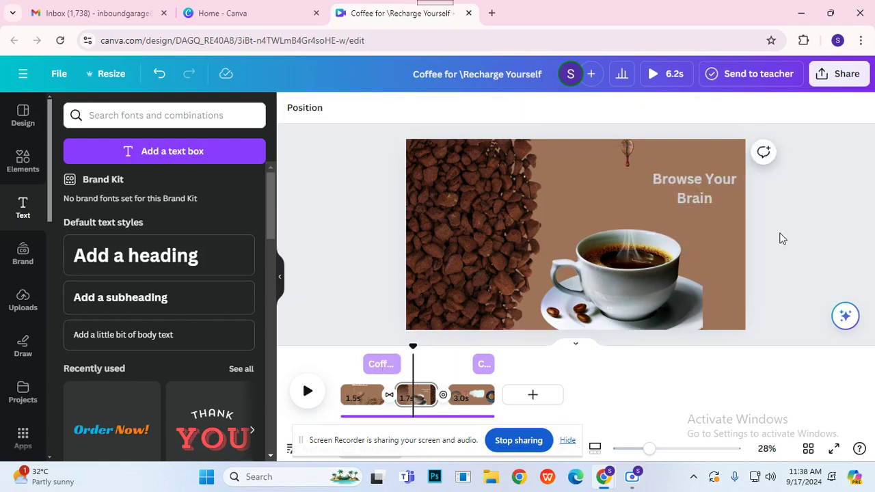
click(702, 209)
click(765, 250)
Play the video in the timeline and in the large preview to review captions, transitions and audio
click(307, 393)
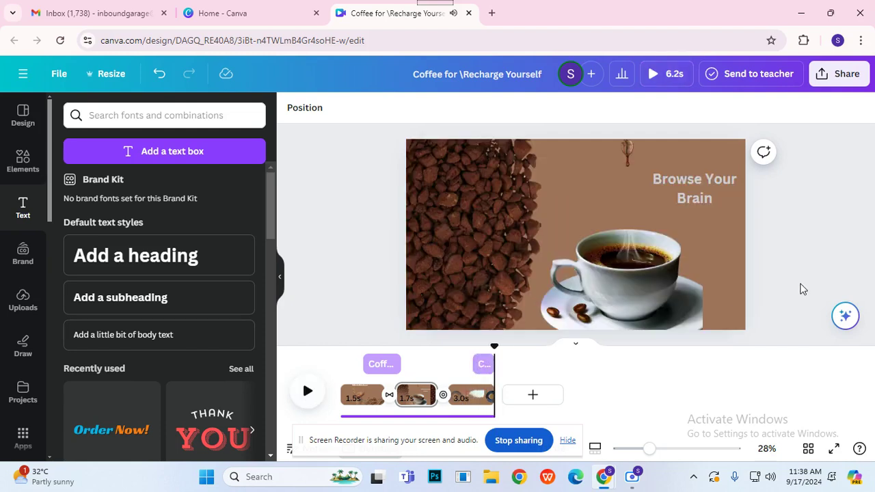
click(673, 74)
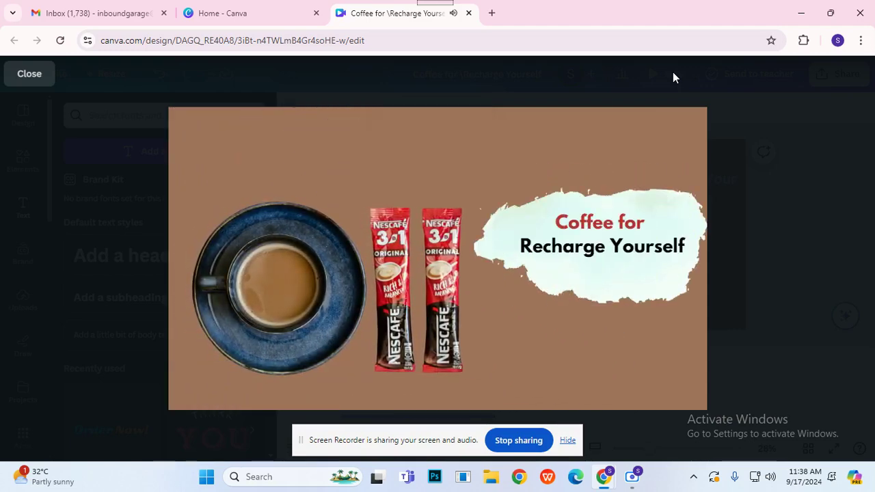
click(770, 158)
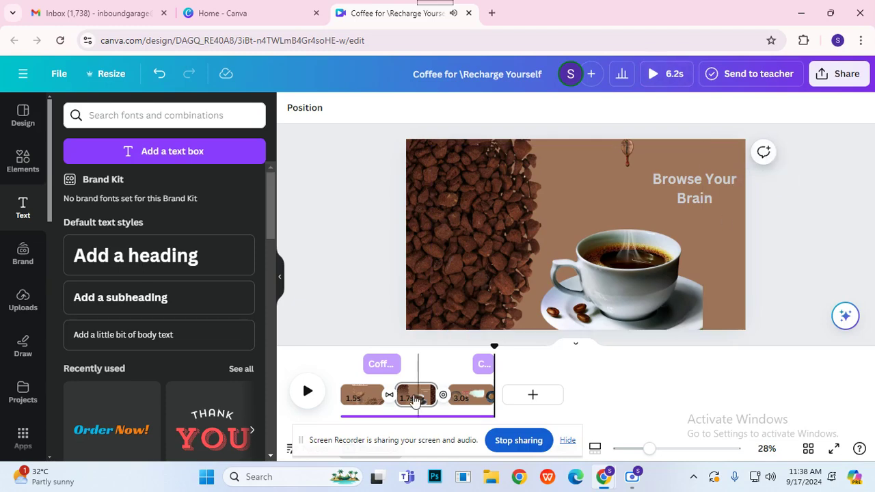
Return to the start of the video and extend the first page's duration to 2.0 seconds
click(343, 414)
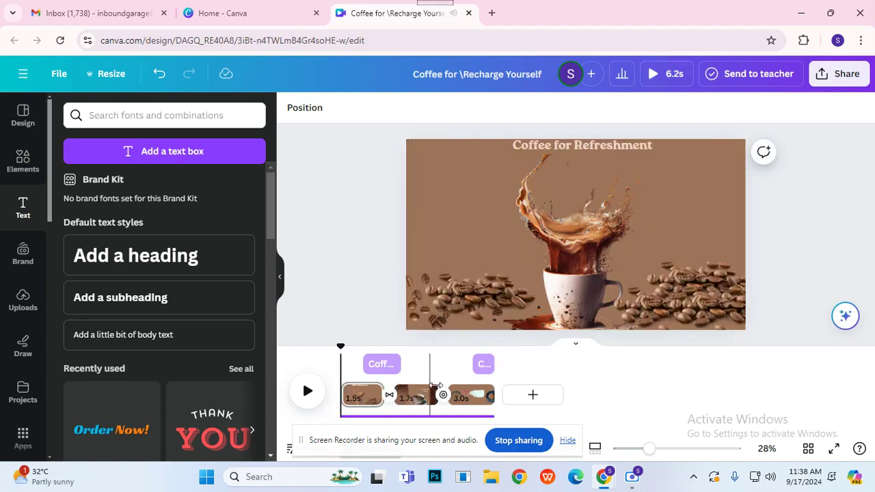
drag(387, 394, 400, 394)
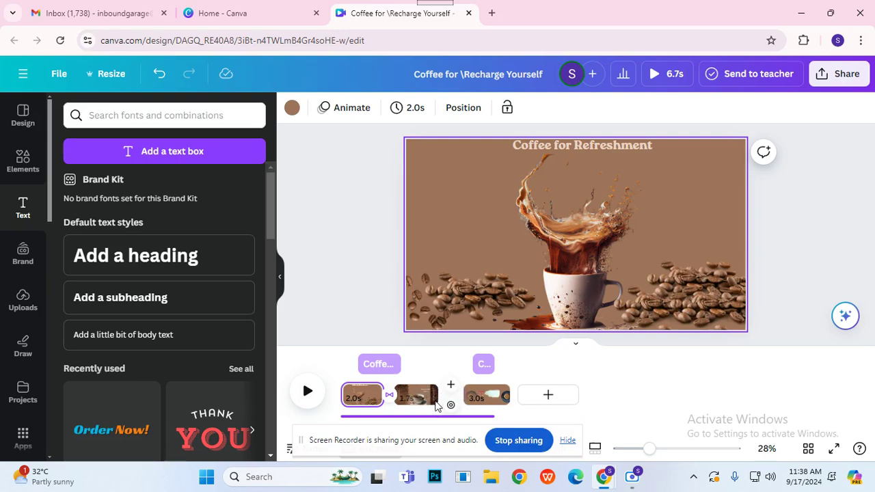
Extend the second page's duration to 2.0 seconds and play the whole video in the large preview
drag(434, 404, 445, 404)
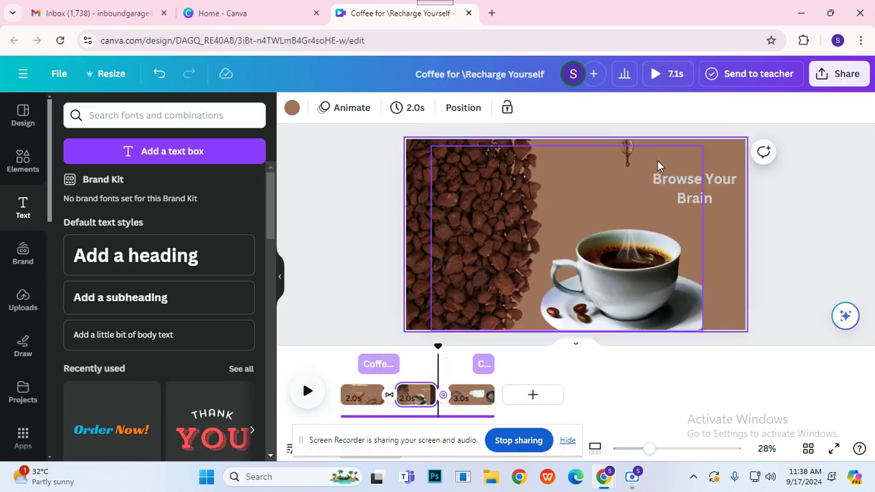
click(663, 75)
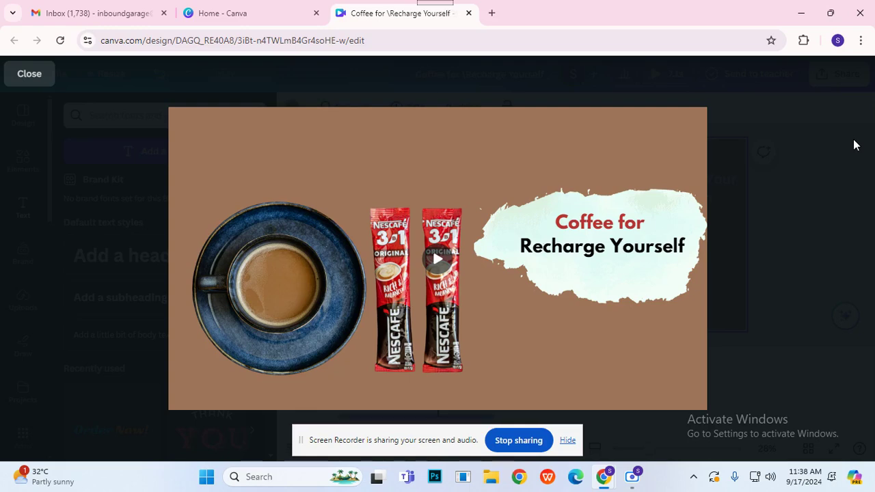
key(Escape)
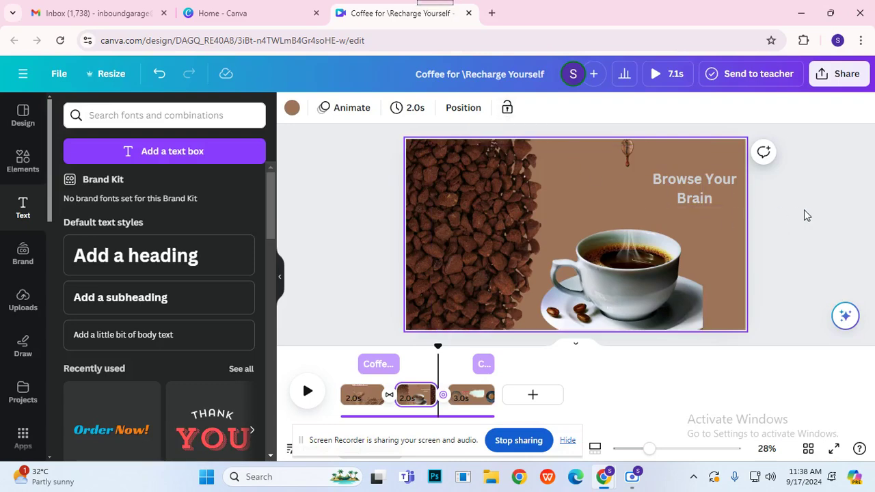
Widen the second page's coffee cup image on its right side until the full saucer shows, and preview the video
click(700, 302)
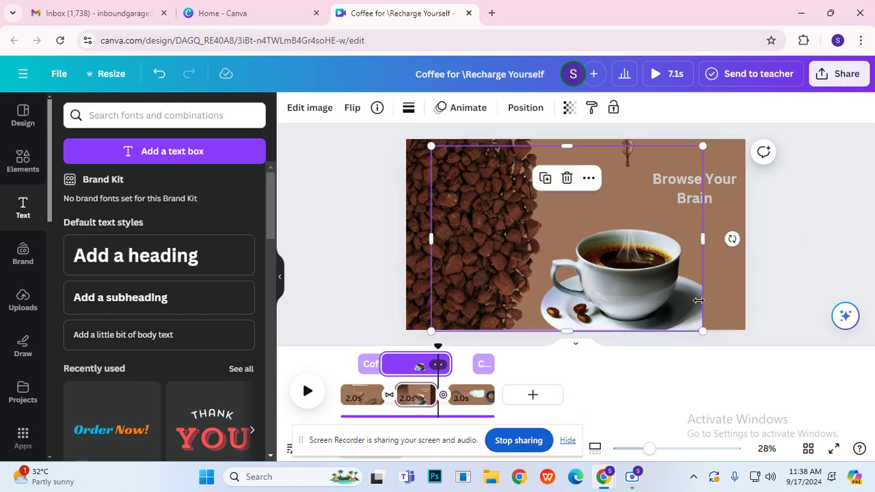
drag(703, 236, 726, 237)
click(821, 241)
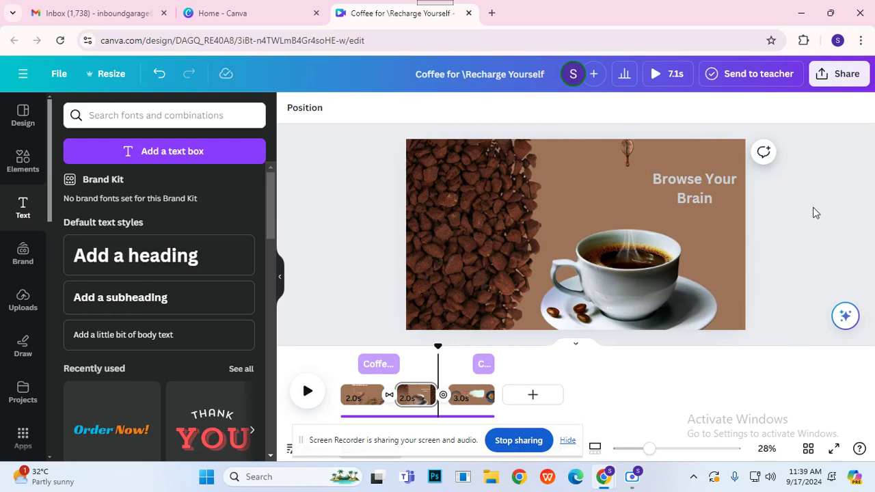
click(674, 75)
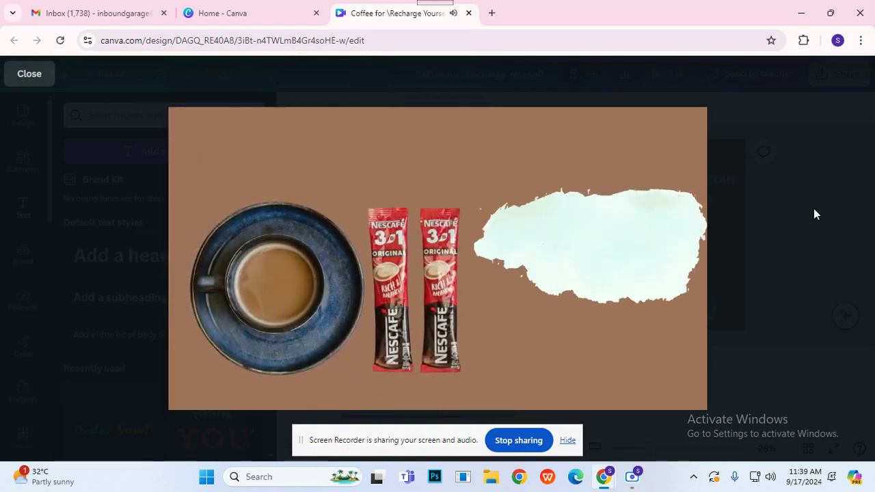
key(Escape)
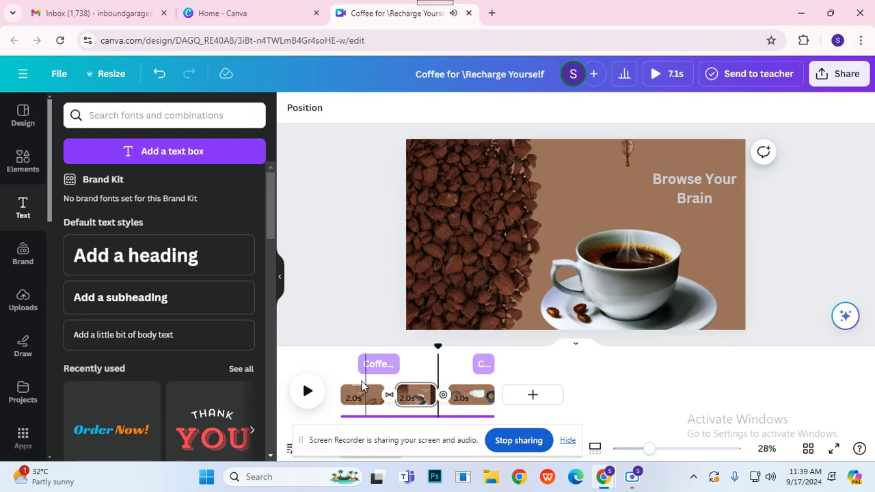
Play the first page in the timeline to check the motion of its "Coffee for Refreshment" caption
click(350, 398)
click(389, 264)
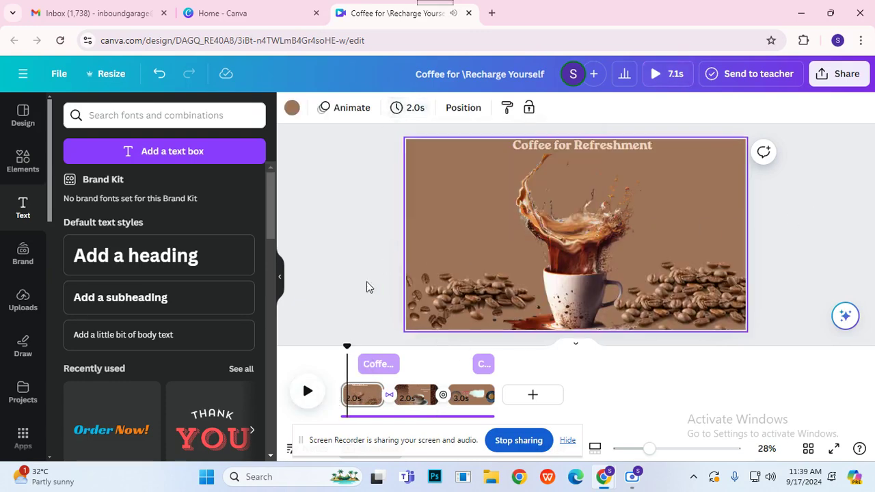
click(307, 391)
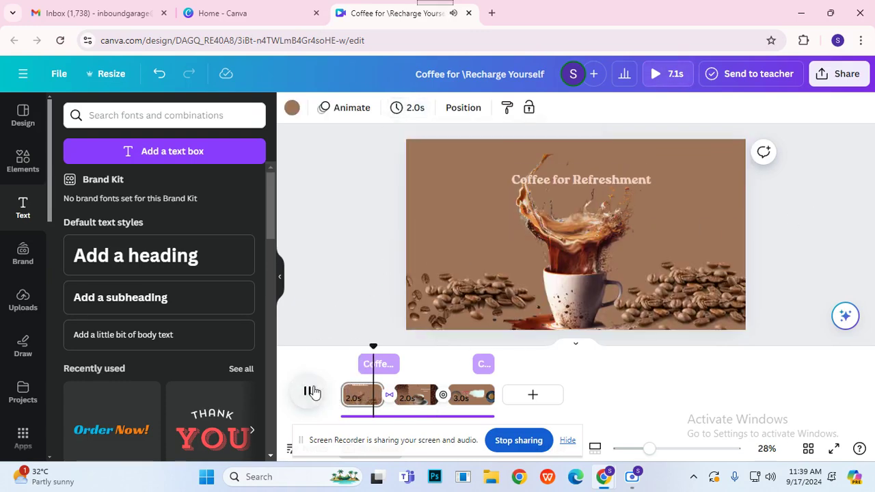
click(362, 397)
click(793, 220)
Try the Curve shape and the Splice effect on the "Coffee for Refreshment" caption and revert both
click(562, 147)
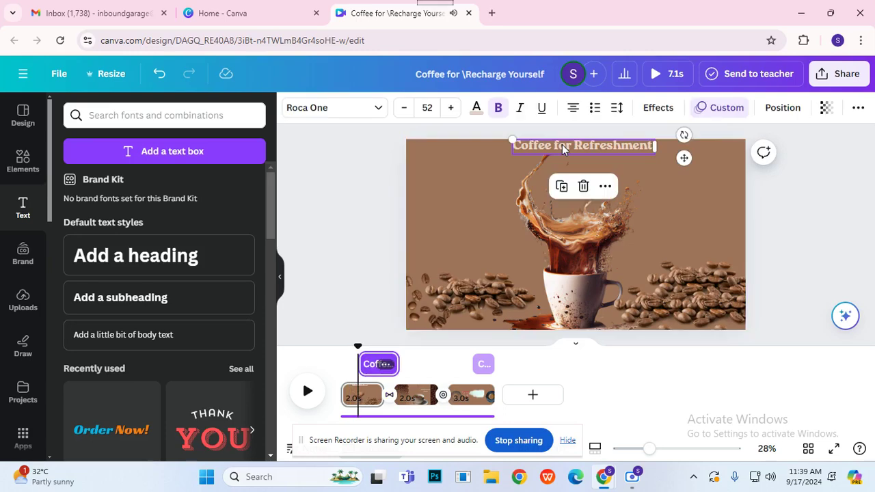
click(653, 107)
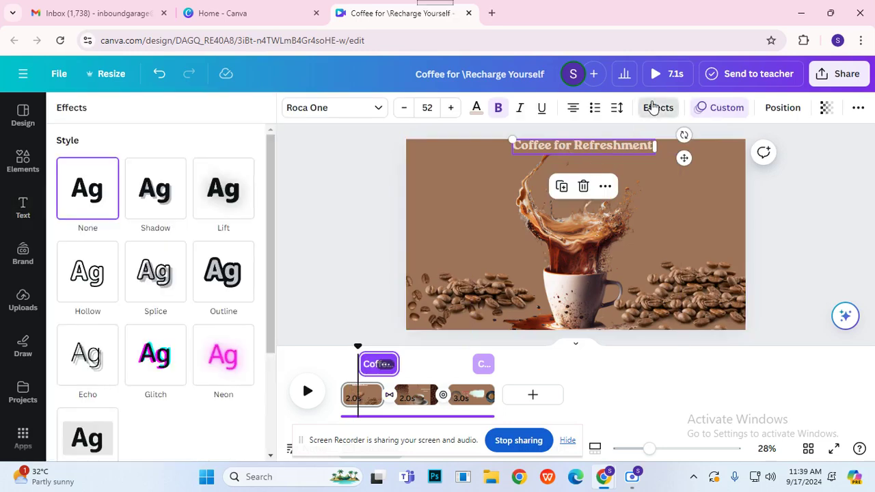
scroll(152, 282, down, 4)
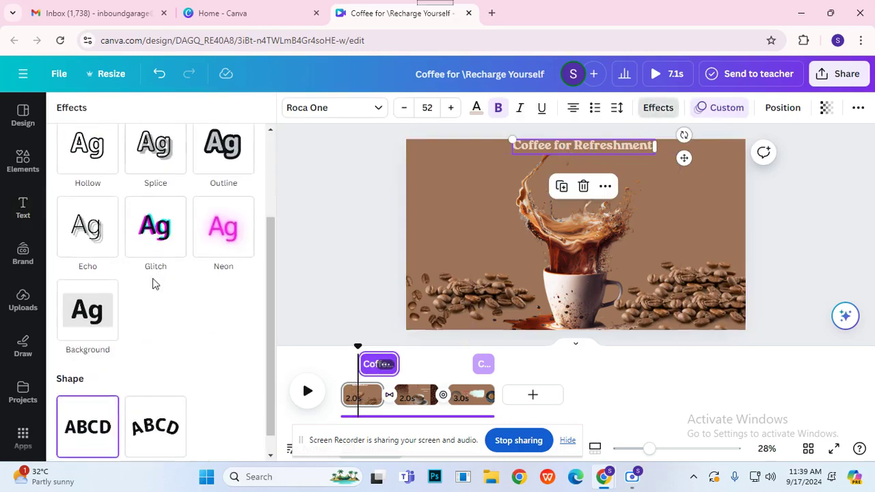
click(148, 414)
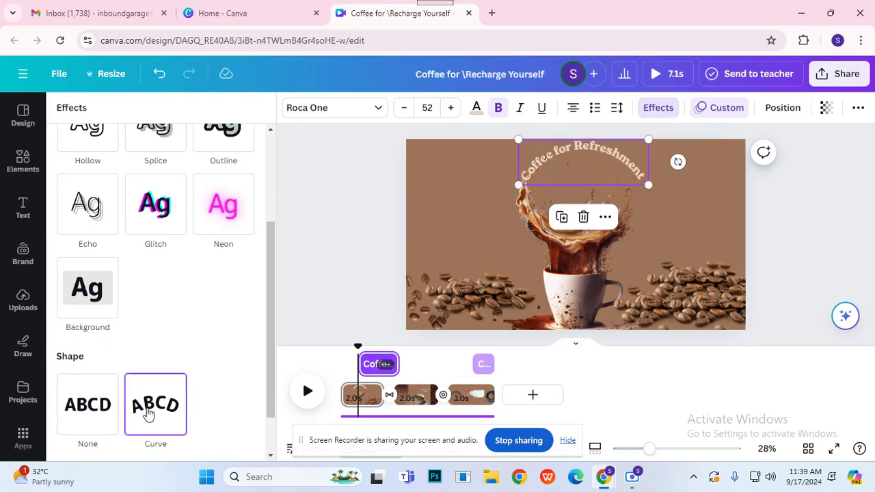
click(91, 413)
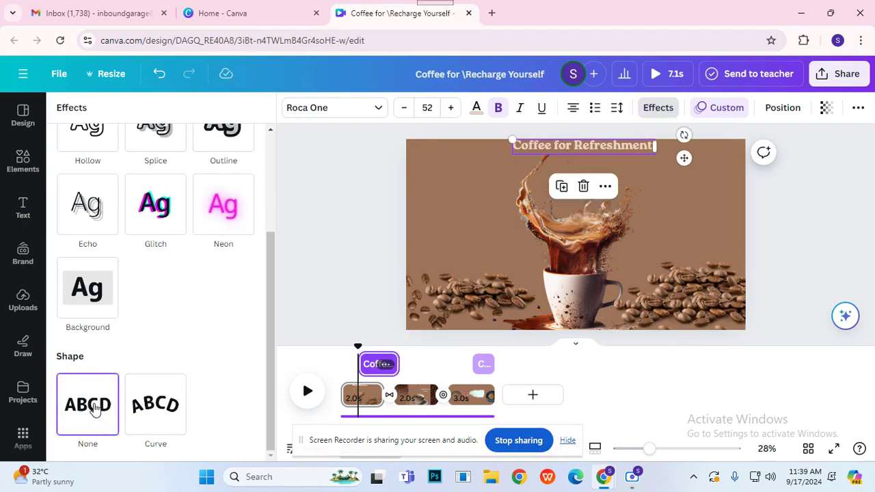
scroll(140, 332, up, 1)
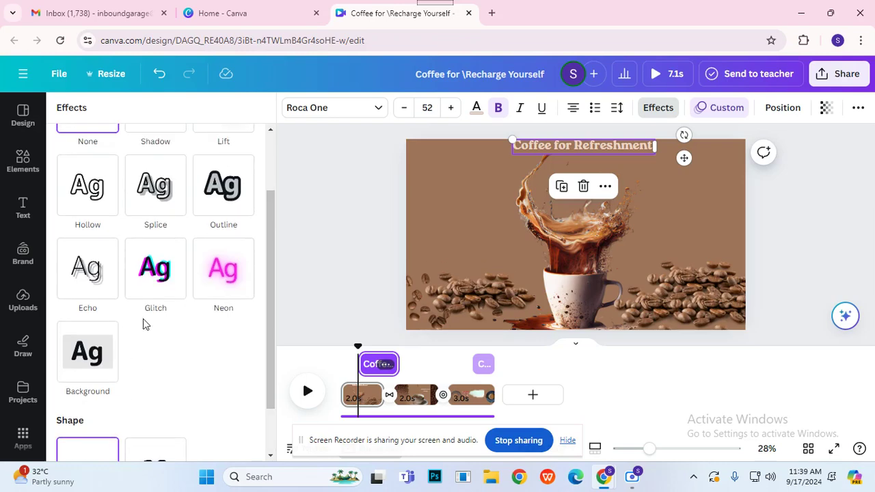
click(168, 197)
drag(136, 279, 85, 274)
click(163, 80)
click(163, 80)
scroll(125, 363, down, 1)
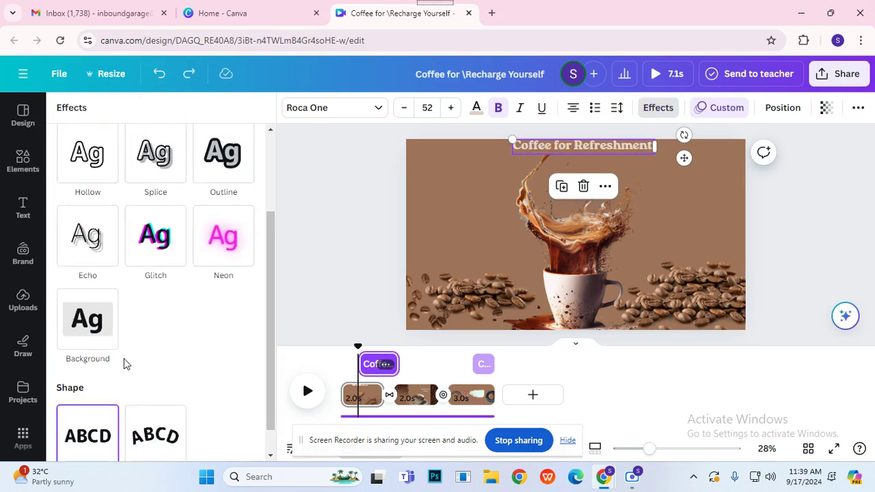
Try the Curve shape on the "Coffee for Refreshment" caption again and play the first page to check its motion
click(179, 415)
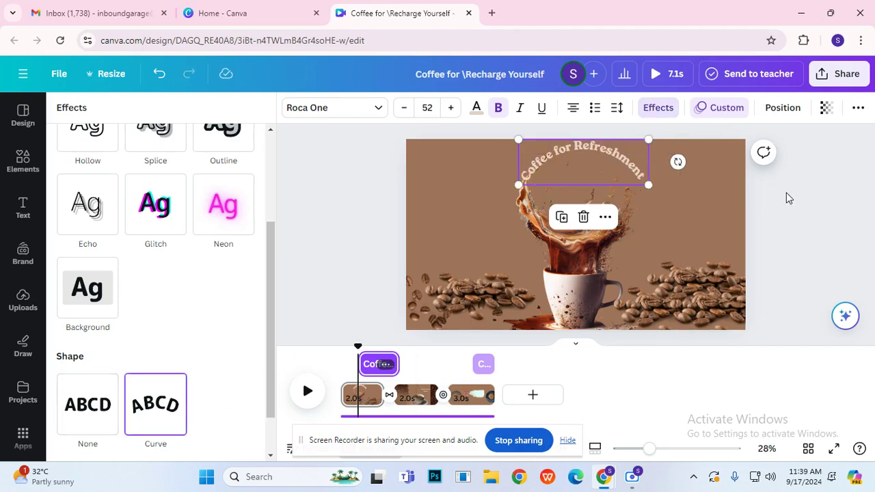
click(307, 391)
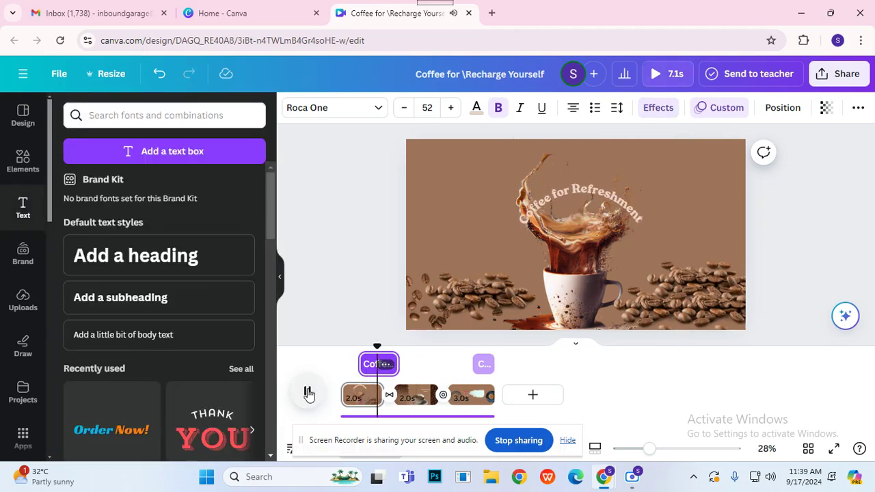
click(479, 272)
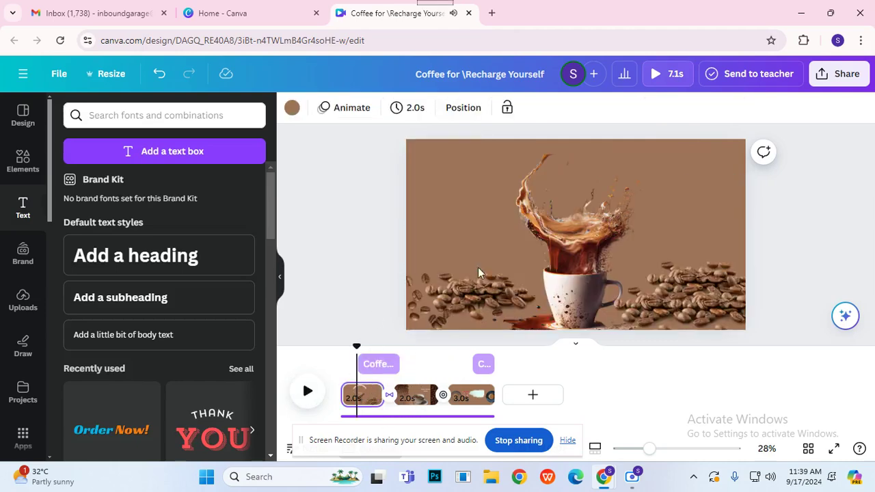
click(372, 370)
click(586, 186)
click(660, 109)
scroll(152, 342, down, 5)
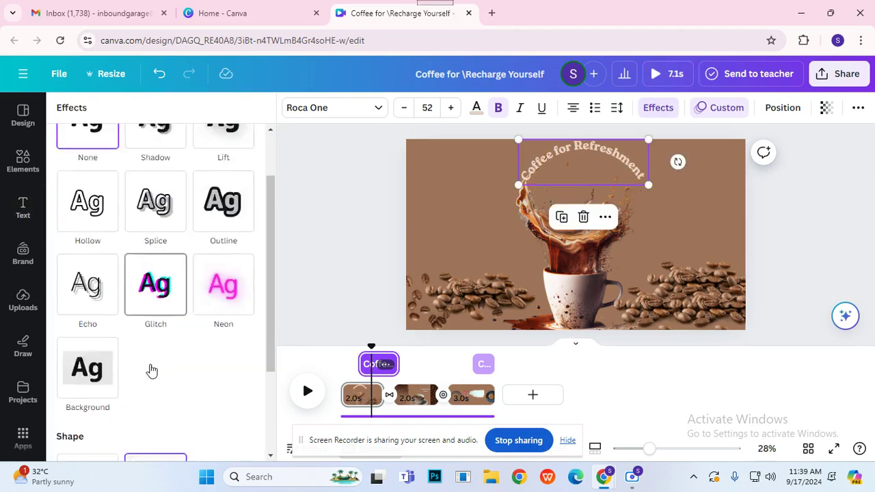
scroll(175, 342, up, 3)
Try the Smooth movement style on the caption's custom animation, return to Original, and delete its motion path
click(715, 110)
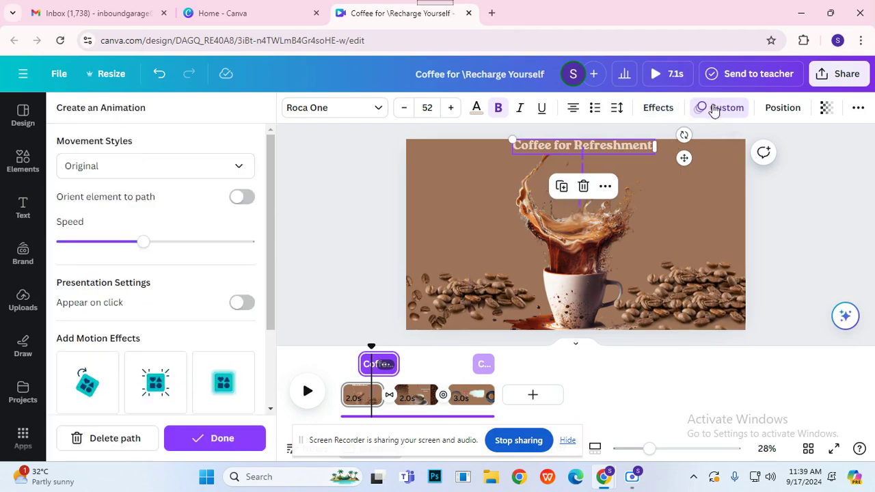
click(151, 171)
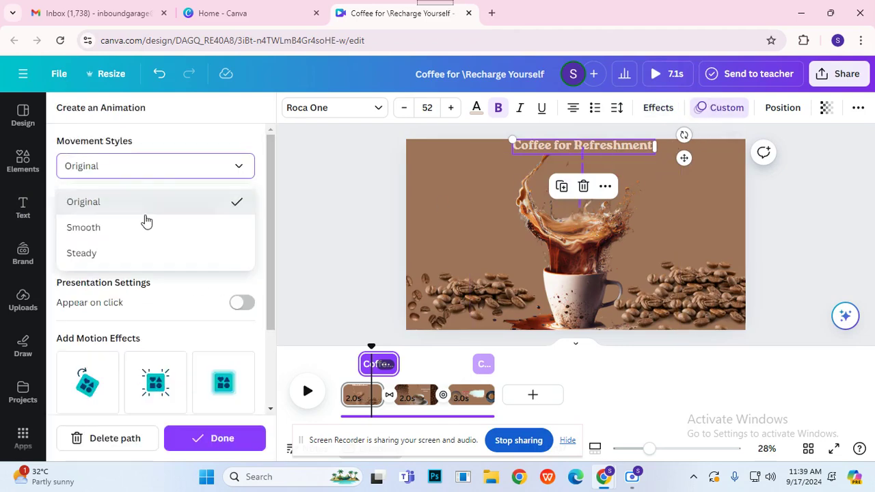
click(145, 228)
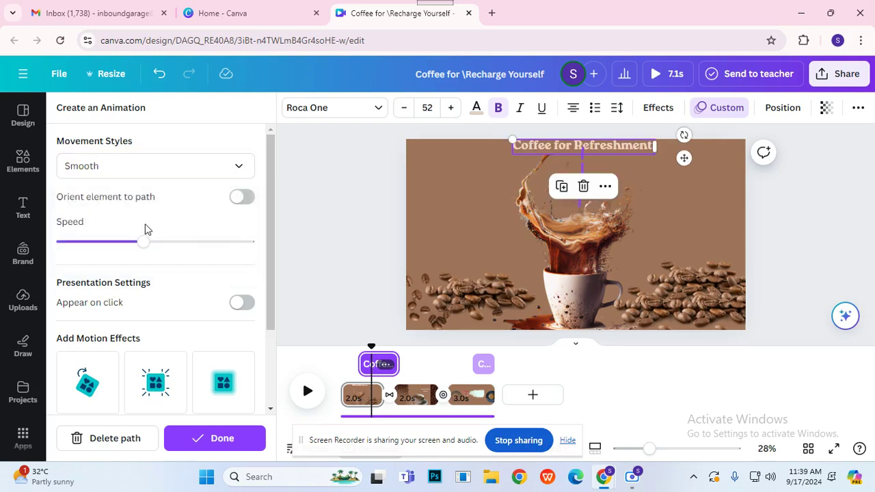
click(137, 176)
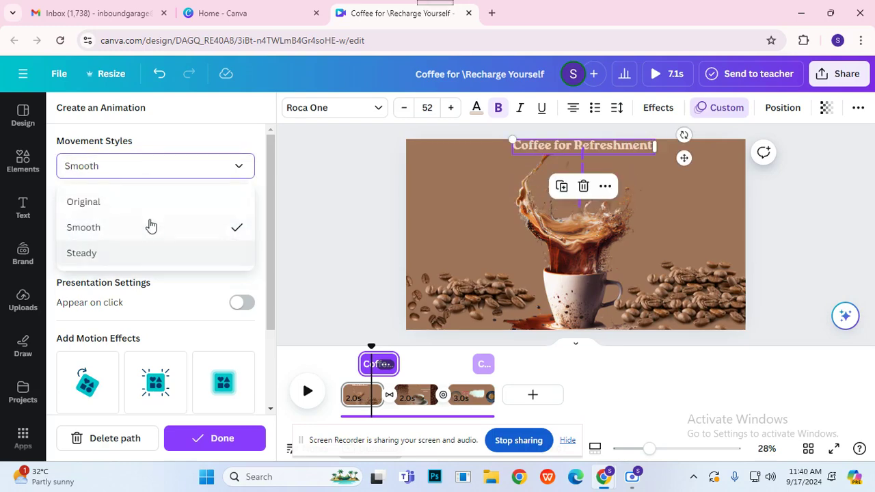
click(151, 204)
scroll(224, 287, down, 1)
scroll(224, 287, down, 2)
scroll(209, 311, up, 2)
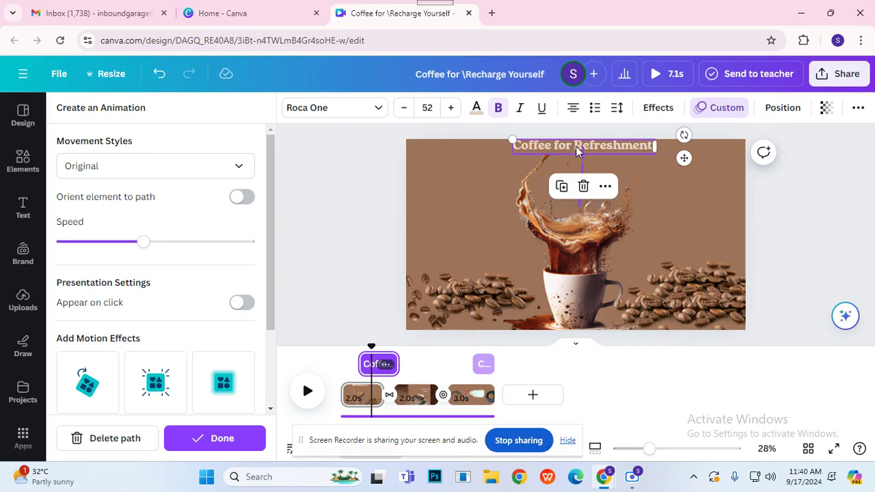
click(98, 441)
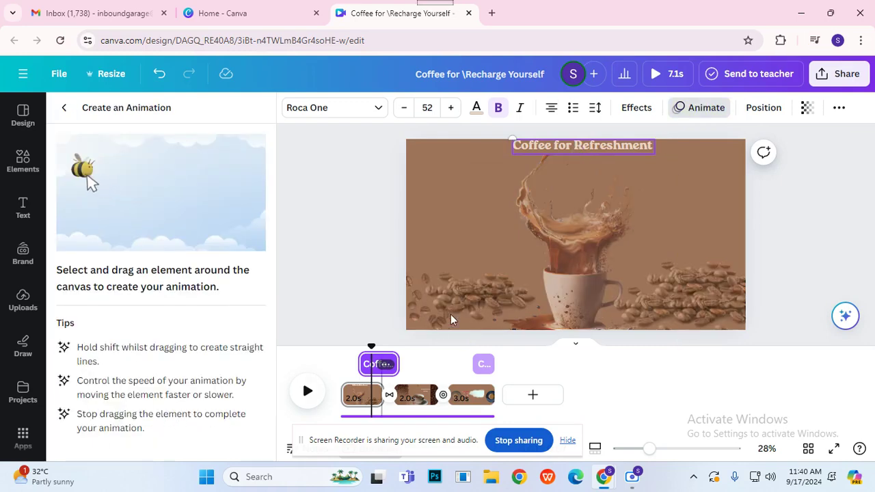
click(515, 203)
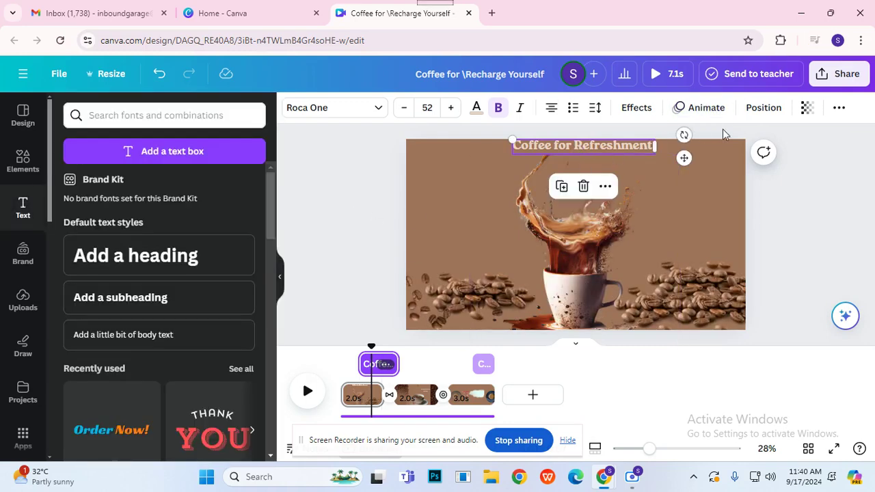
Try the Rise text animation with a downward direction on the "Coffee for Refreshment" caption
click(705, 109)
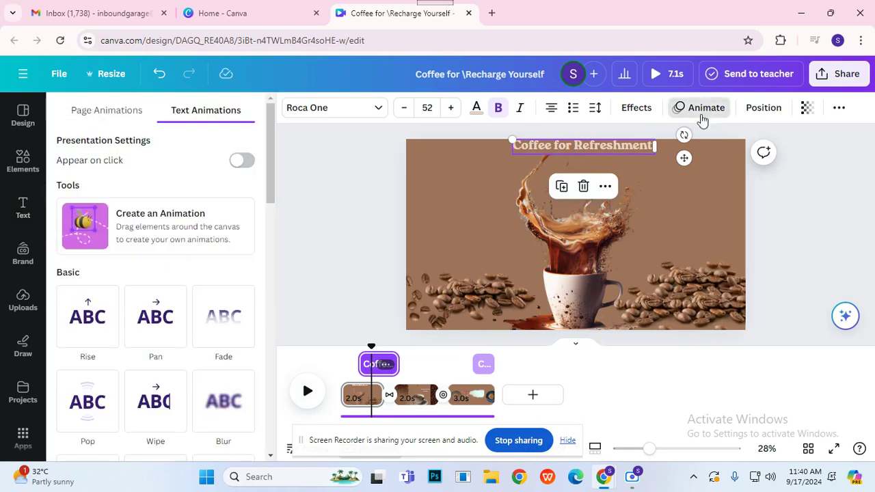
click(109, 321)
click(130, 430)
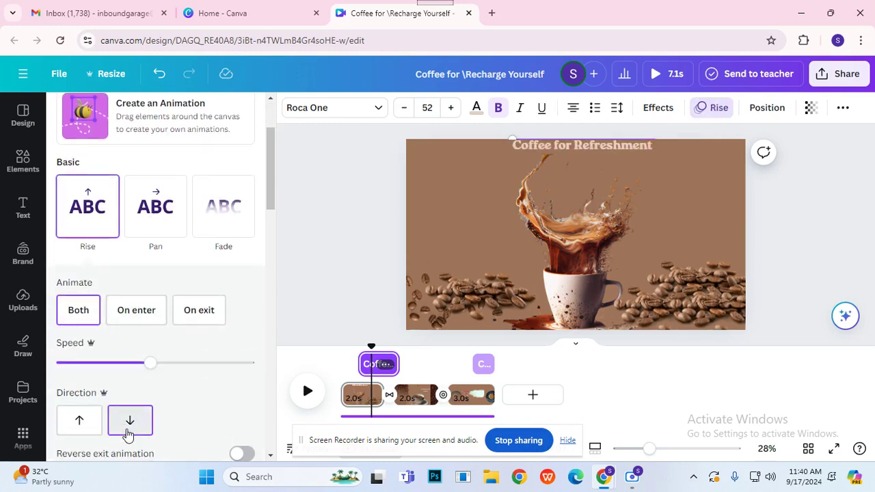
Move the "Coffee for Refreshment" caption slightly down and create a custom animation path straight down over the coffee splash
mouse_move(600, 153)
mouse_down()
mouse_move(600, 204)
mouse_move(599, 151)
mouse_up()
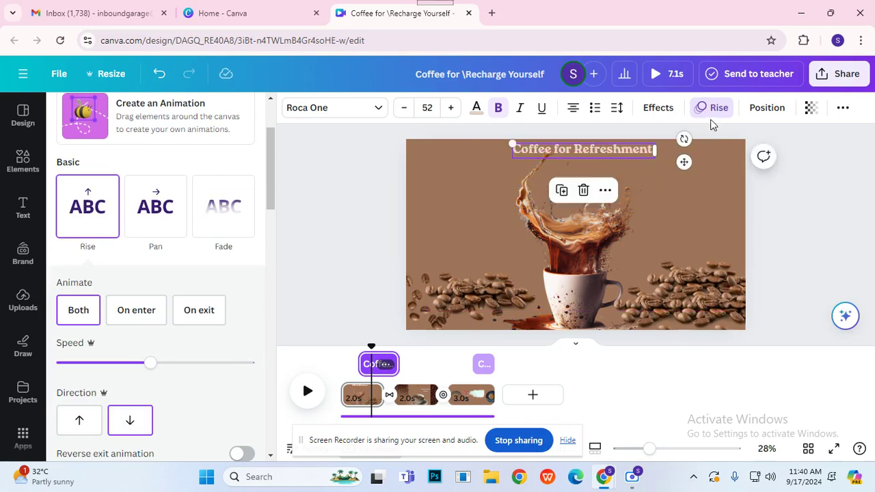
click(711, 115)
click(711, 115)
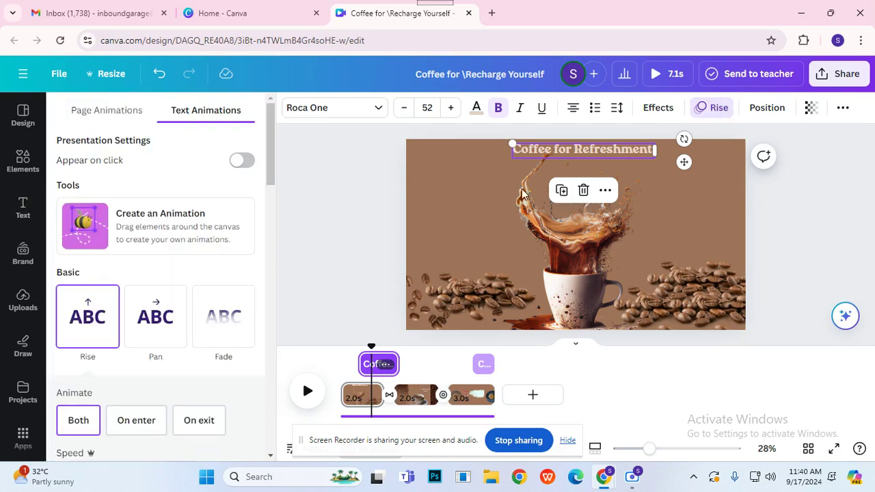
click(176, 233)
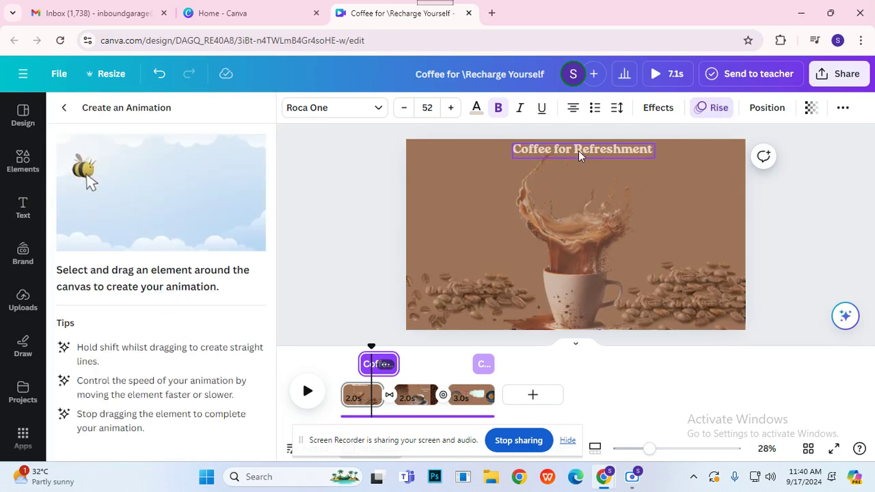
drag(578, 150, 577, 220)
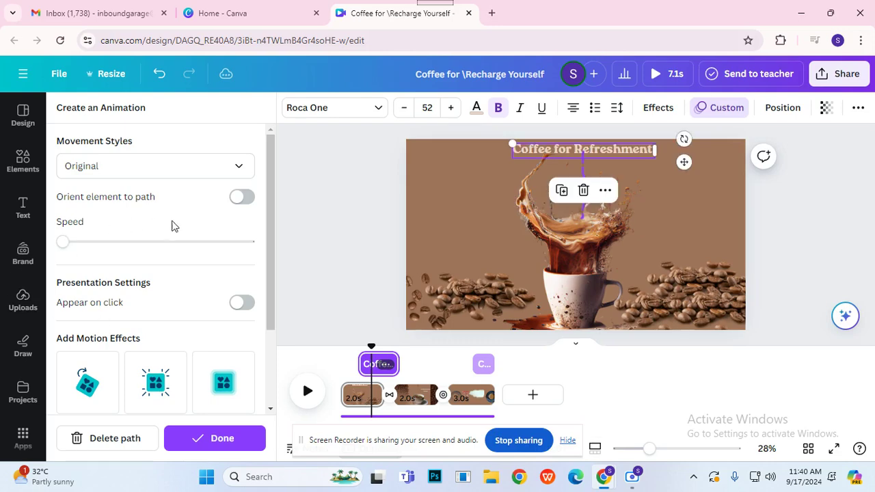
Play the whole video in the large preview and rename the design "Coffee for Recharge Yourself"
click(661, 74)
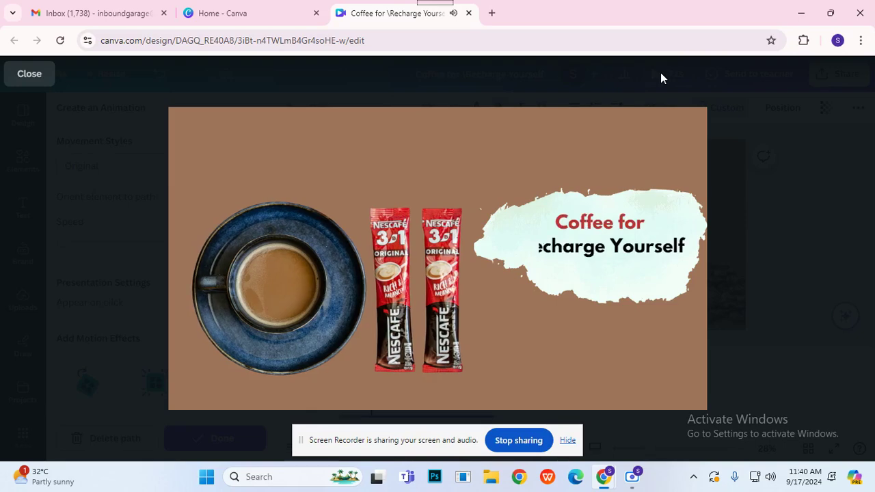
key(Escape)
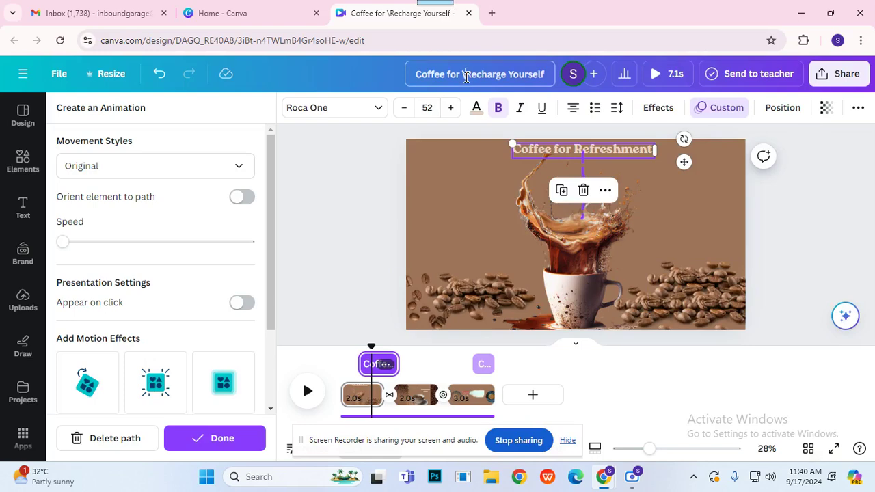
click(817, 214)
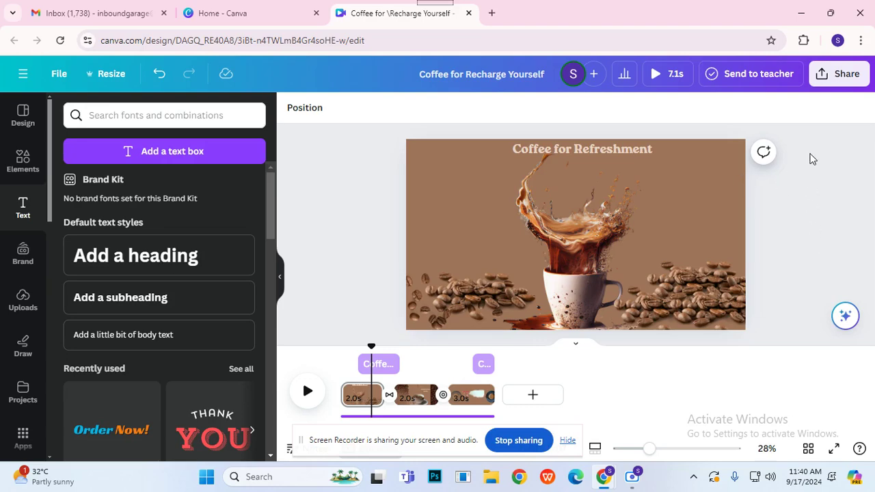
Download all three pages as an MP4 video at 1080p (HD) and open the downloaded file for playback
click(845, 80)
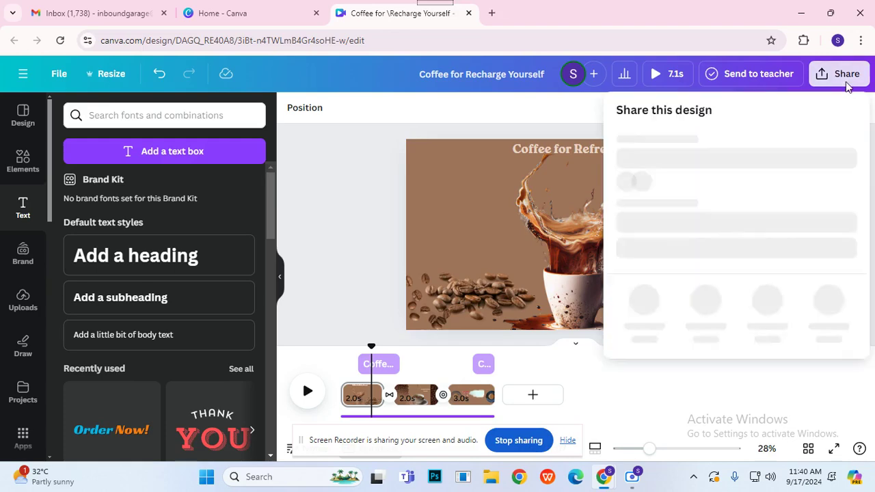
scroll(705, 285, down, 1)
click(645, 292)
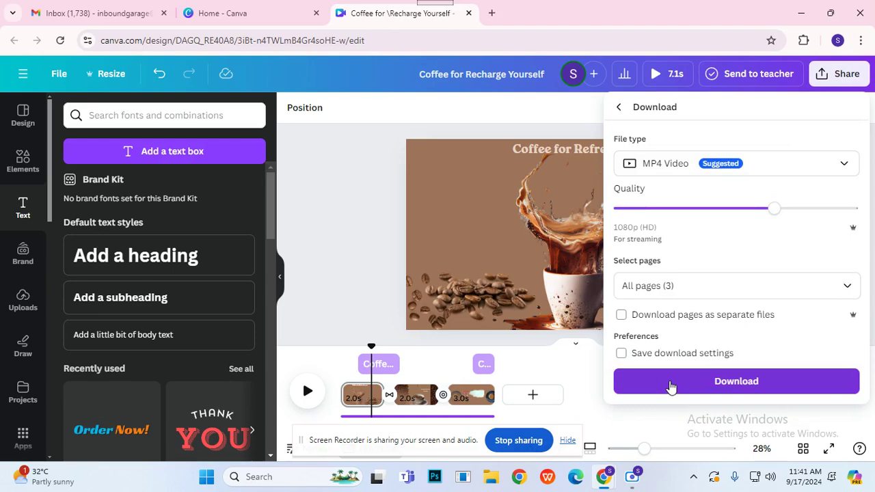
click(670, 387)
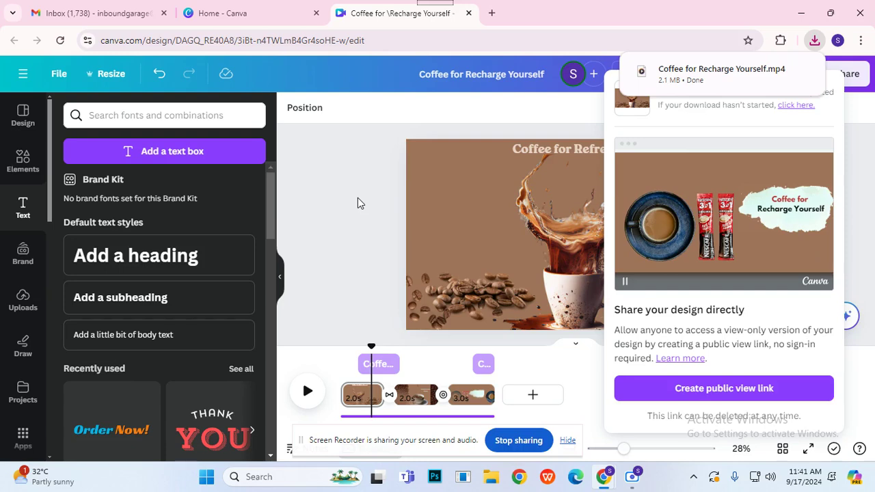
click(747, 87)
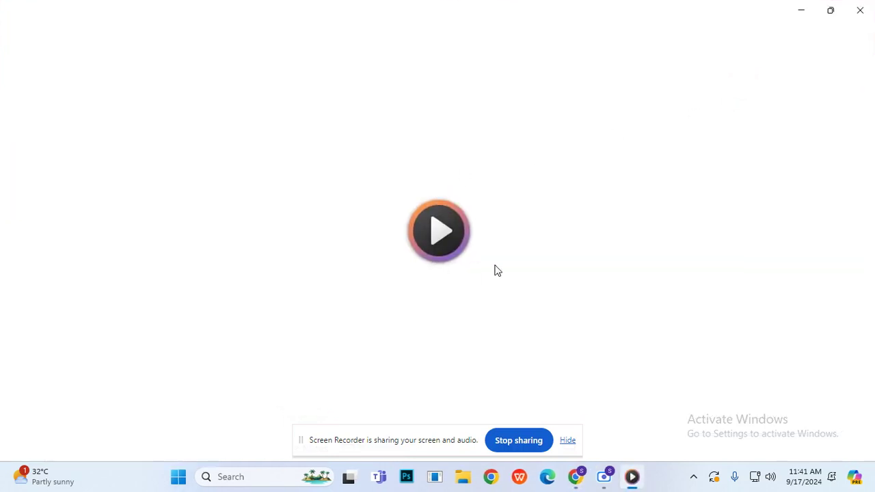